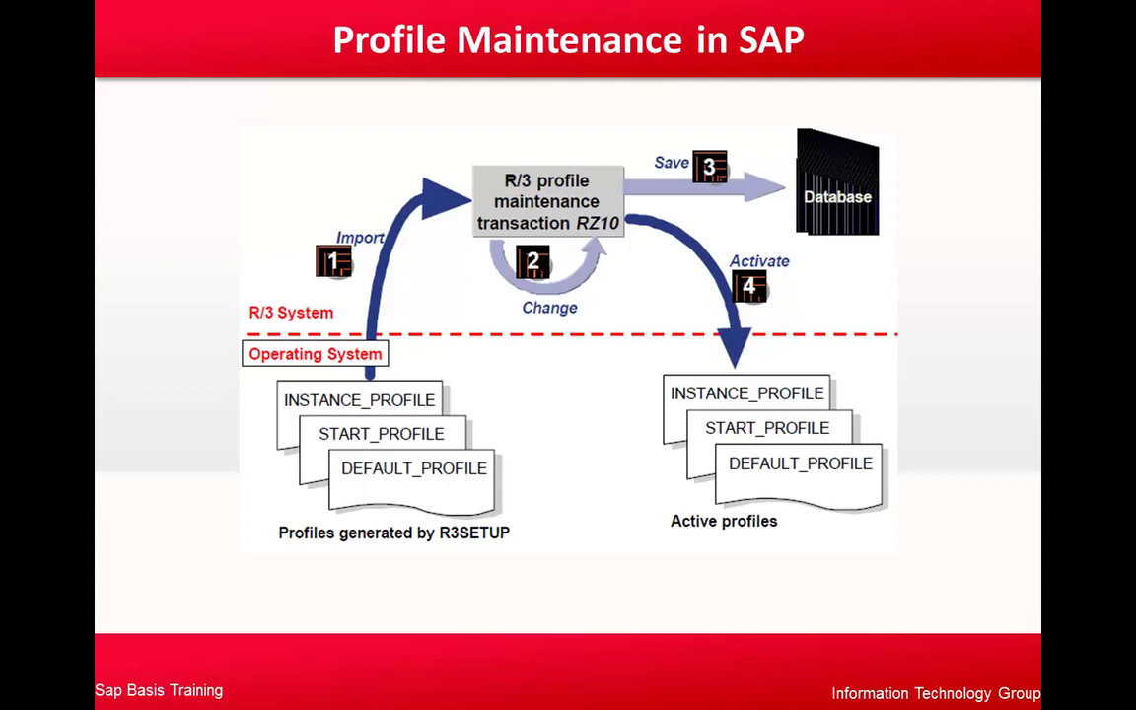
# - Exit the Profile Maintenance slideshow and bring up the remote server's usr\sap\QE2\SYS profile folder
pyautogui.press('Escape')
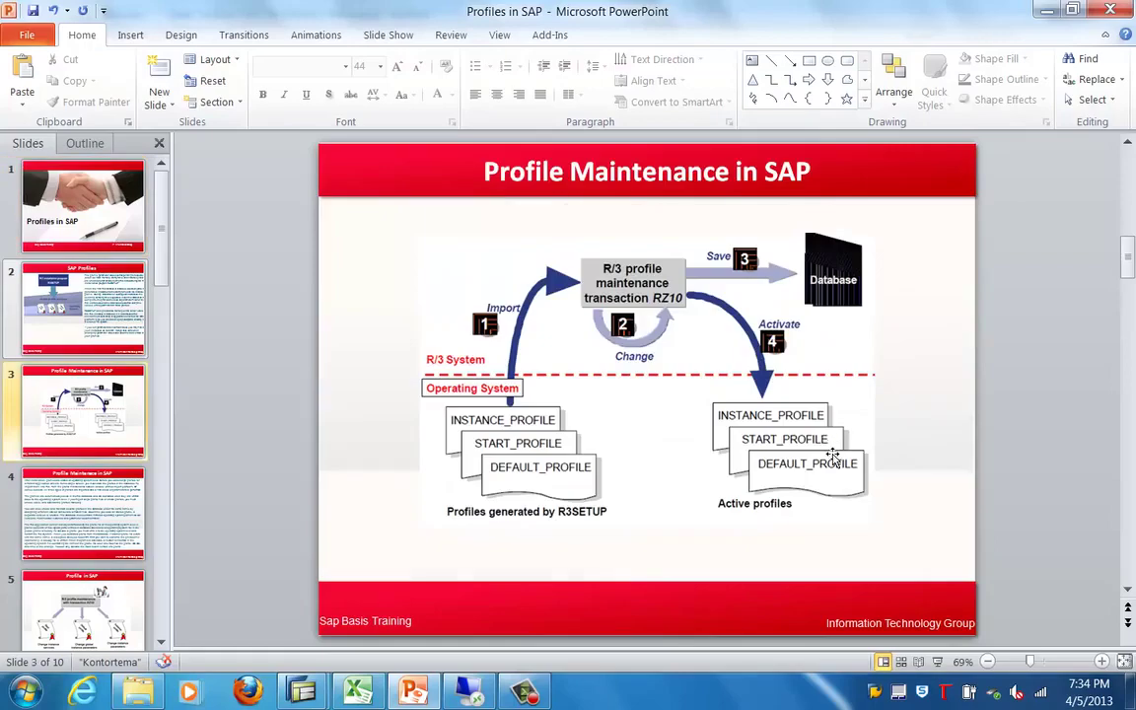
pyautogui.click(473, 693)
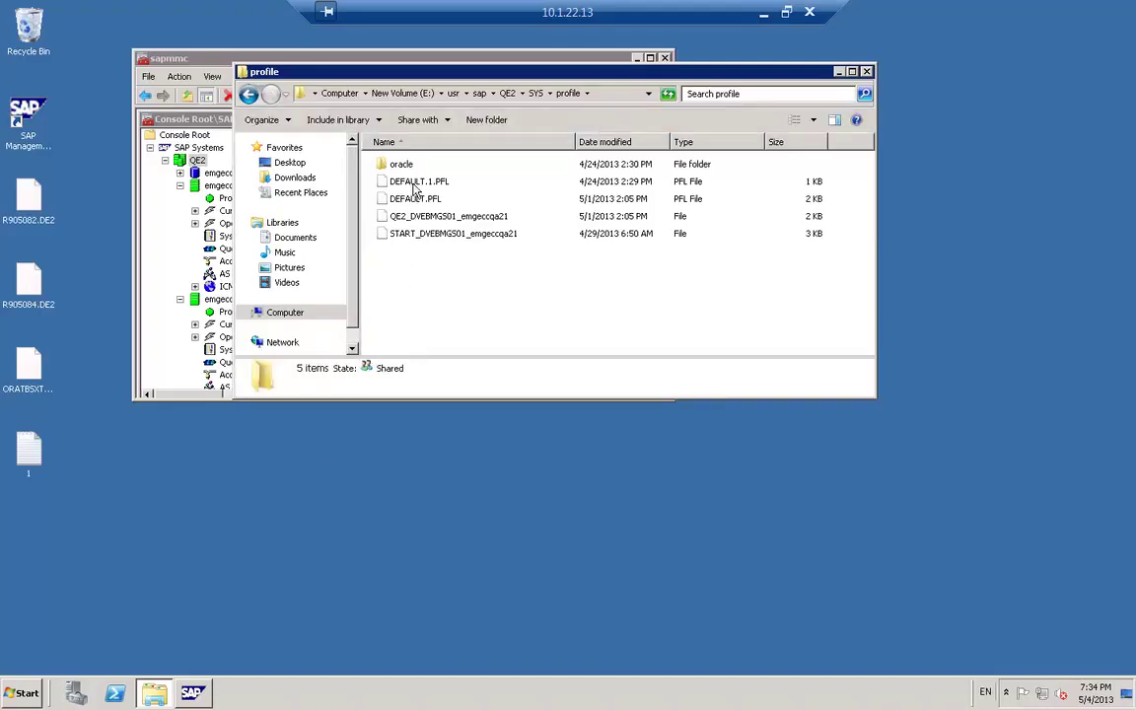
# - Inspect DEFAULT.1.PFL, DEFAULT.PFL, QE2_DVEBMGS01_emgeccqa21 and START_DVEBMGS01_emgeccqa21, then return to PowerPoint
pyautogui.click(380, 181)
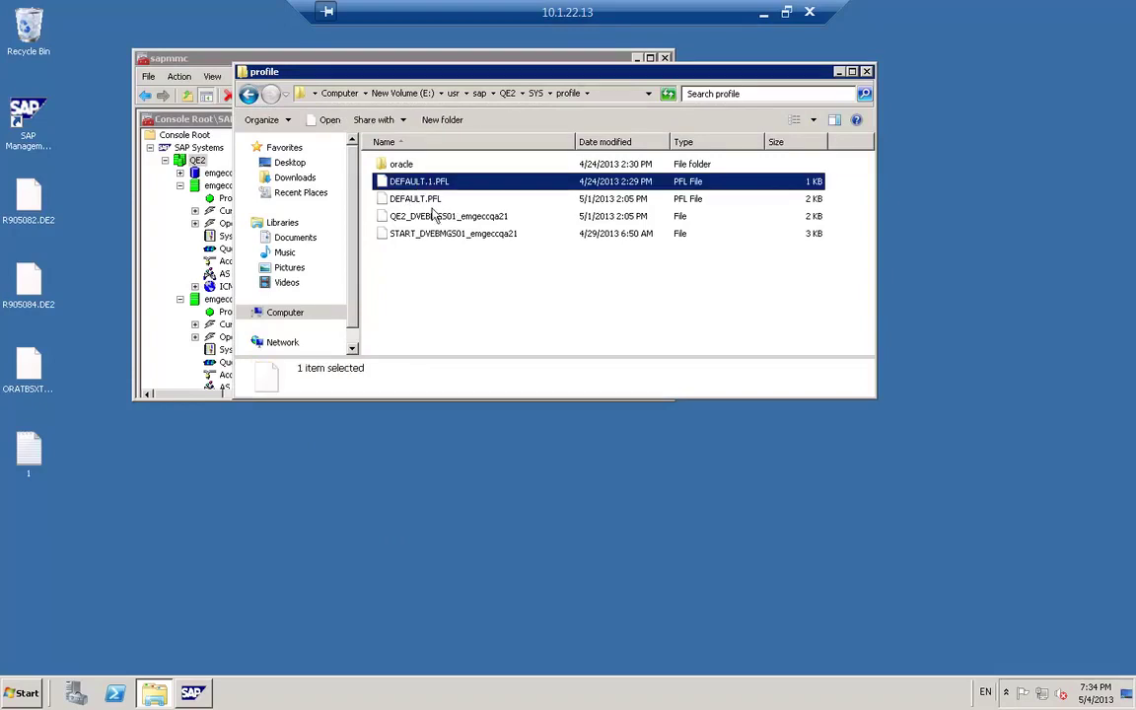
pyautogui.click(404, 197)
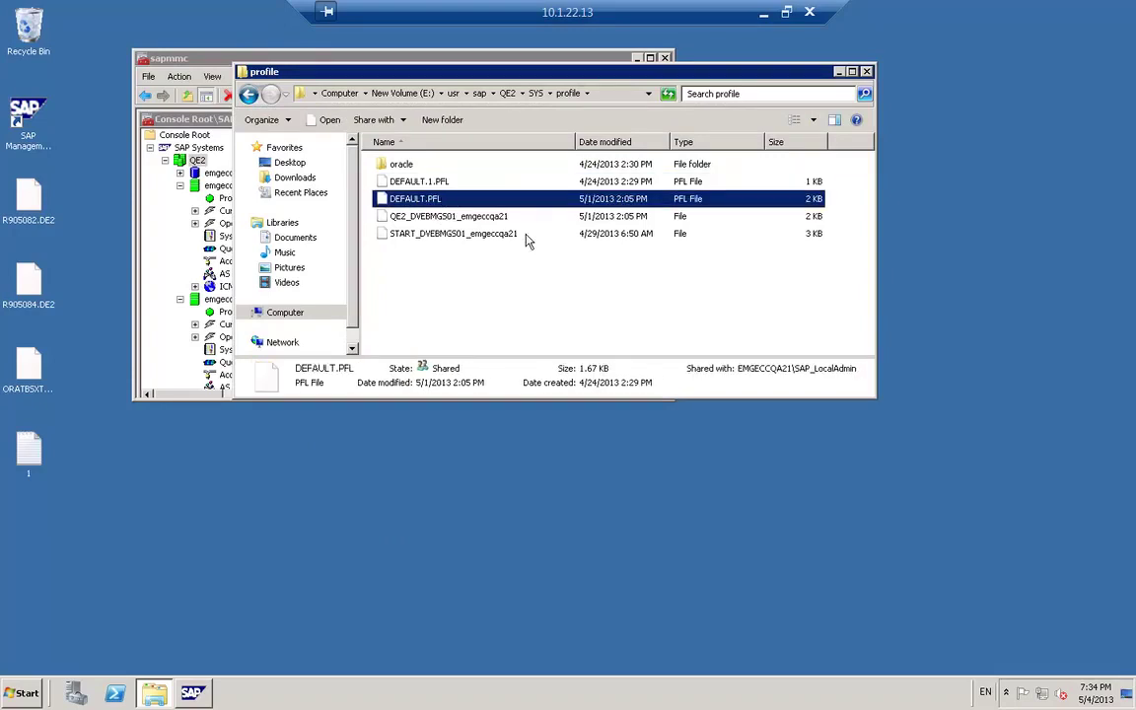
pyautogui.click(463, 219)
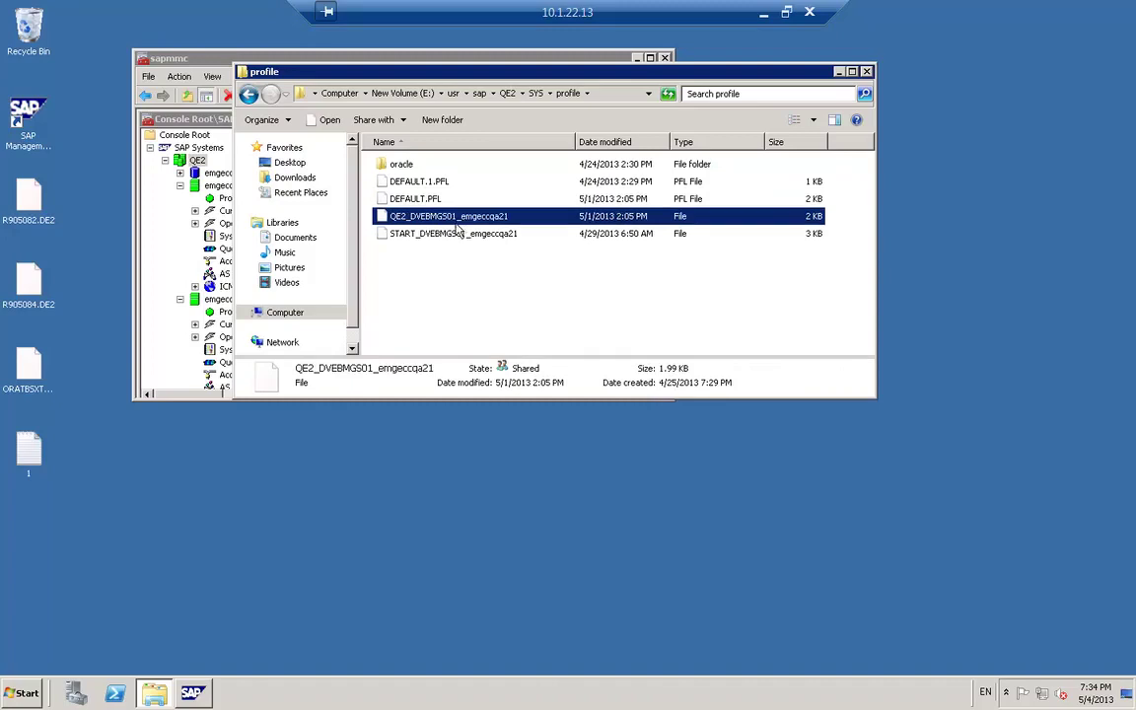
pyautogui.click(395, 233)
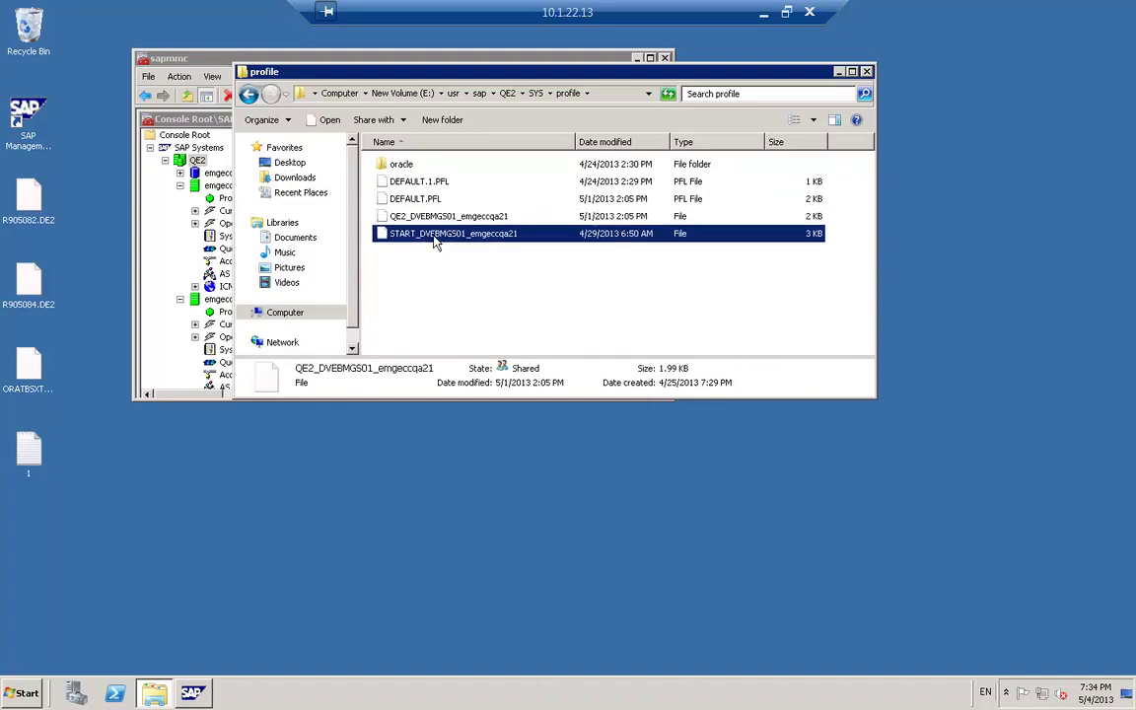
pyautogui.click(484, 307)
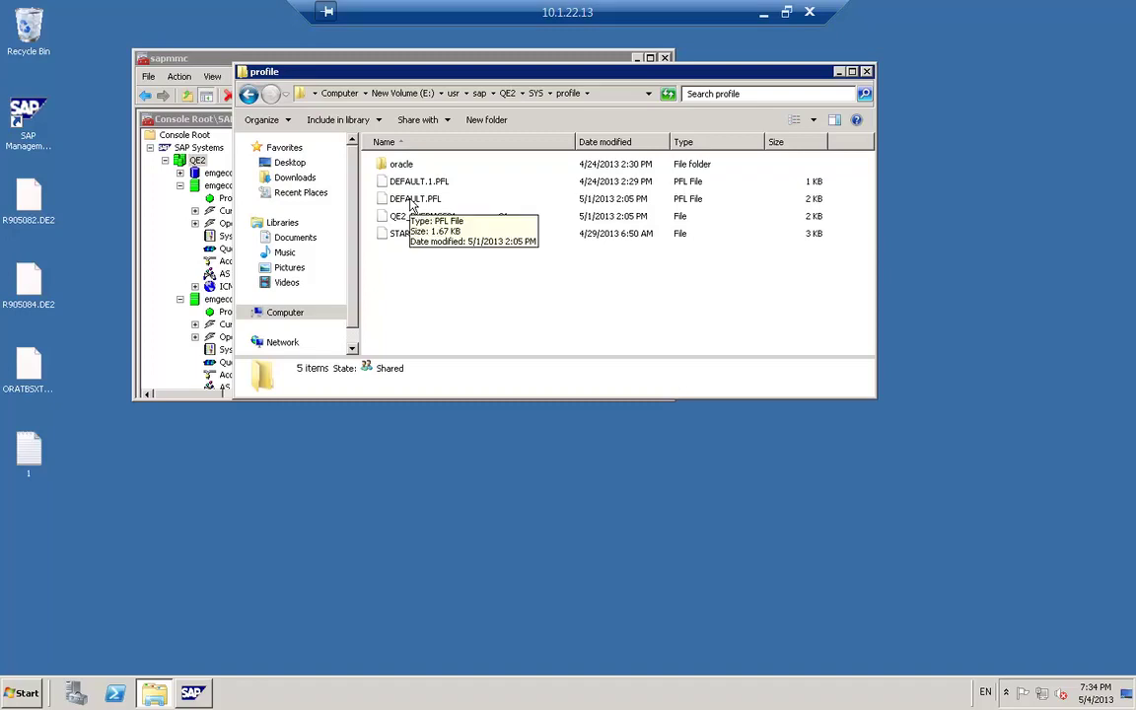
pyautogui.click(412, 200)
pyautogui.click(452, 298)
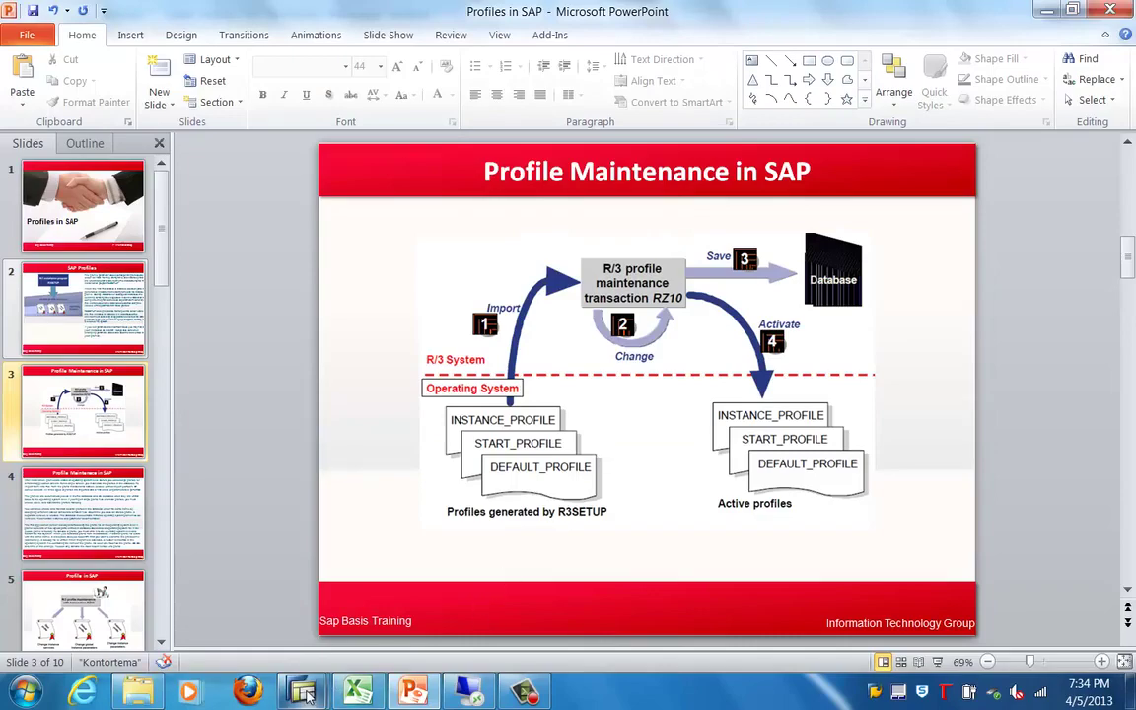
pyautogui.moveTo(305, 696)
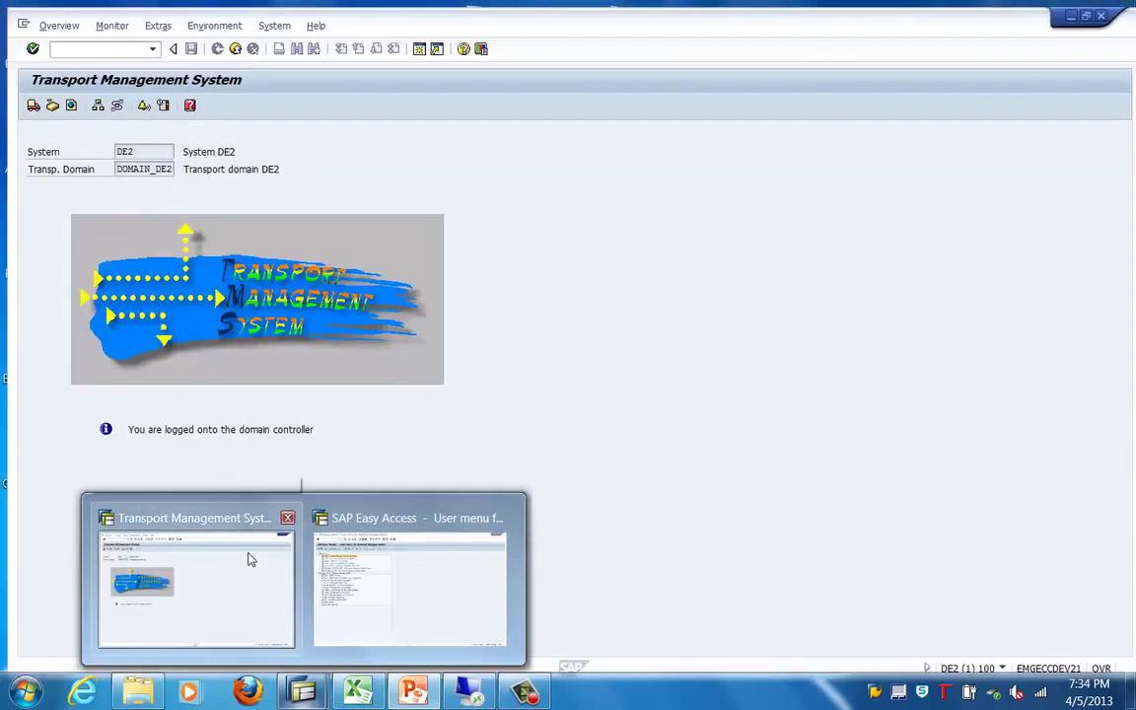
pyautogui.moveTo(358, 543)
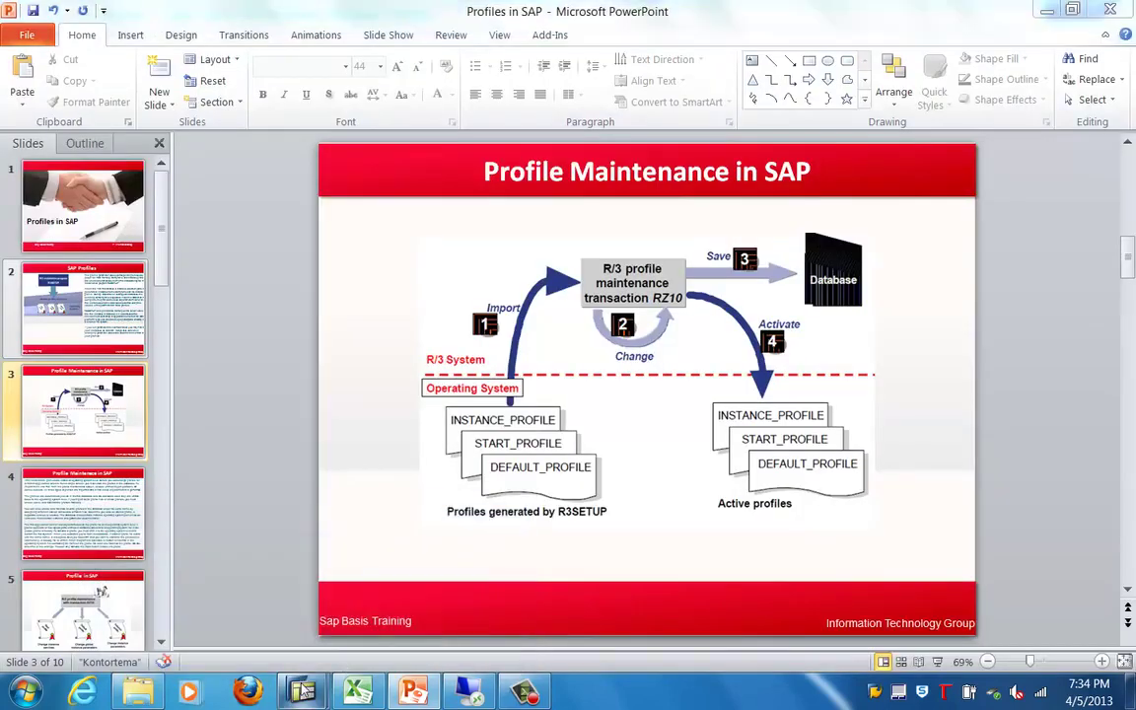
# - Start transaction rz10 from the SAP Easy Access window
pyautogui.click(373, 601)
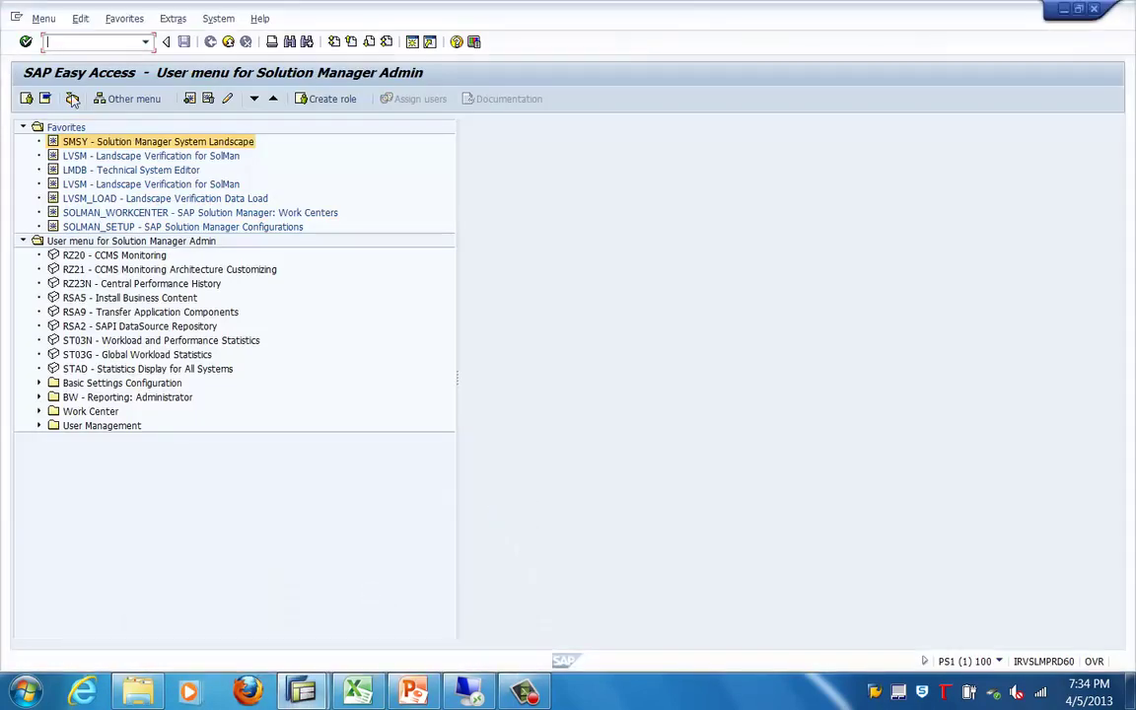
pyautogui.write('rz10')
pyautogui.press('Return')
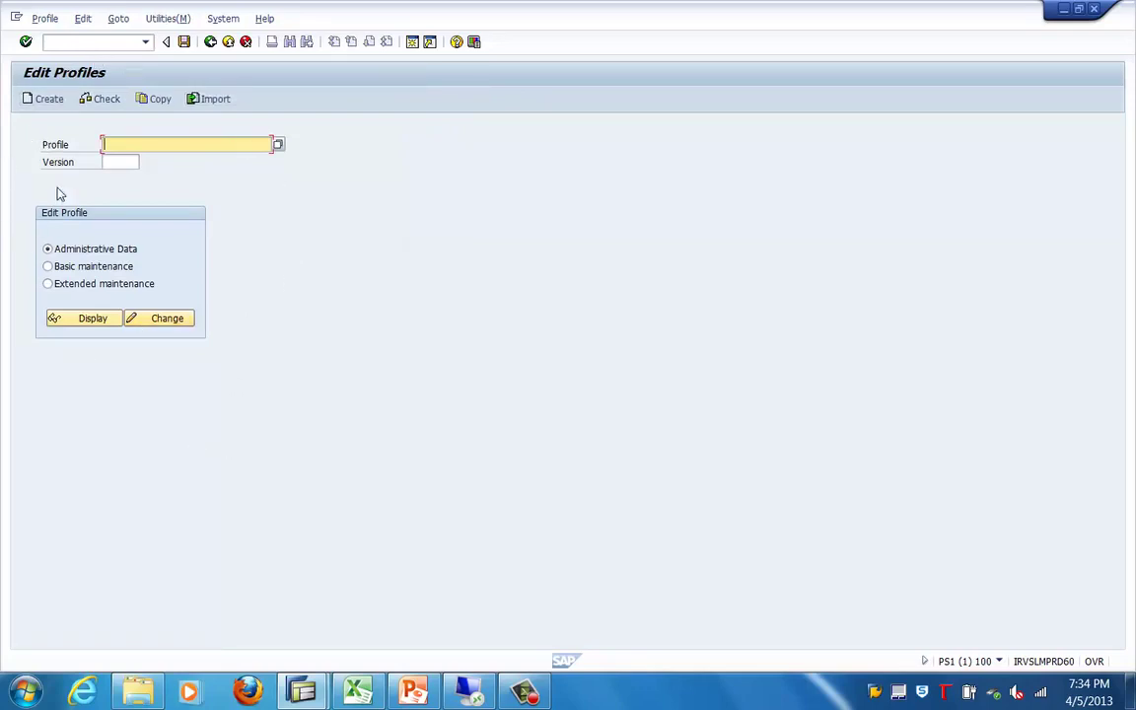
# - List the profiles available for maintenance, then close the list without choosing one
pyautogui.click(278, 145)
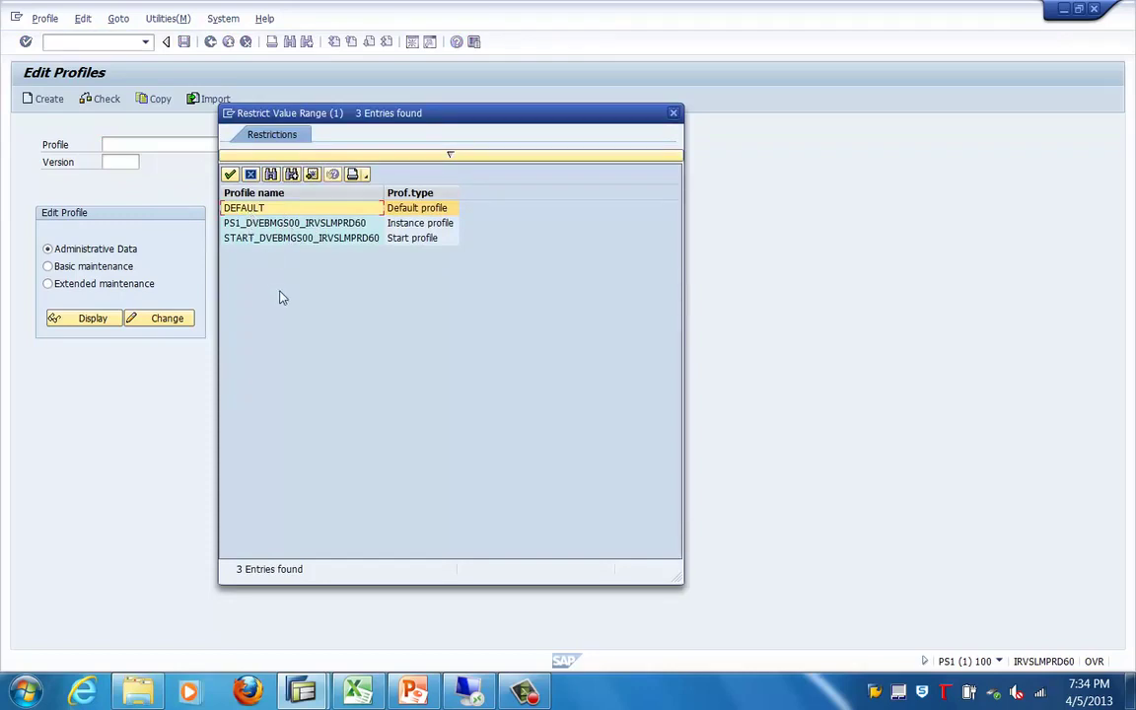
pyautogui.click(674, 112)
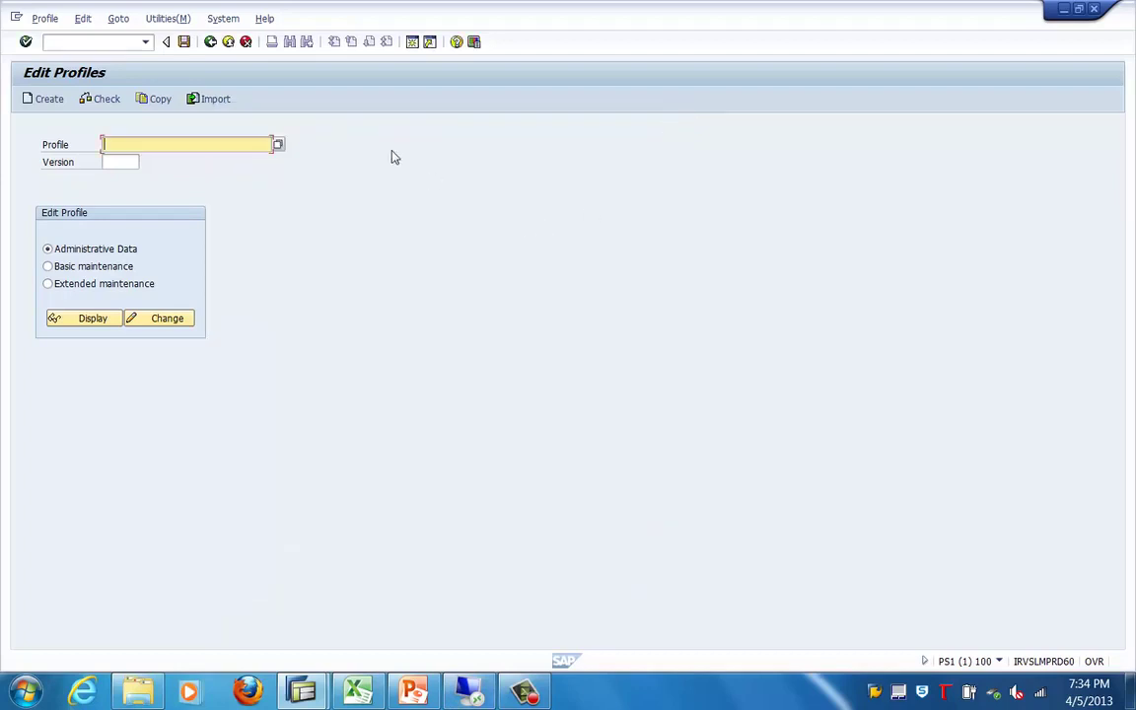
pyautogui.click(165, 20)
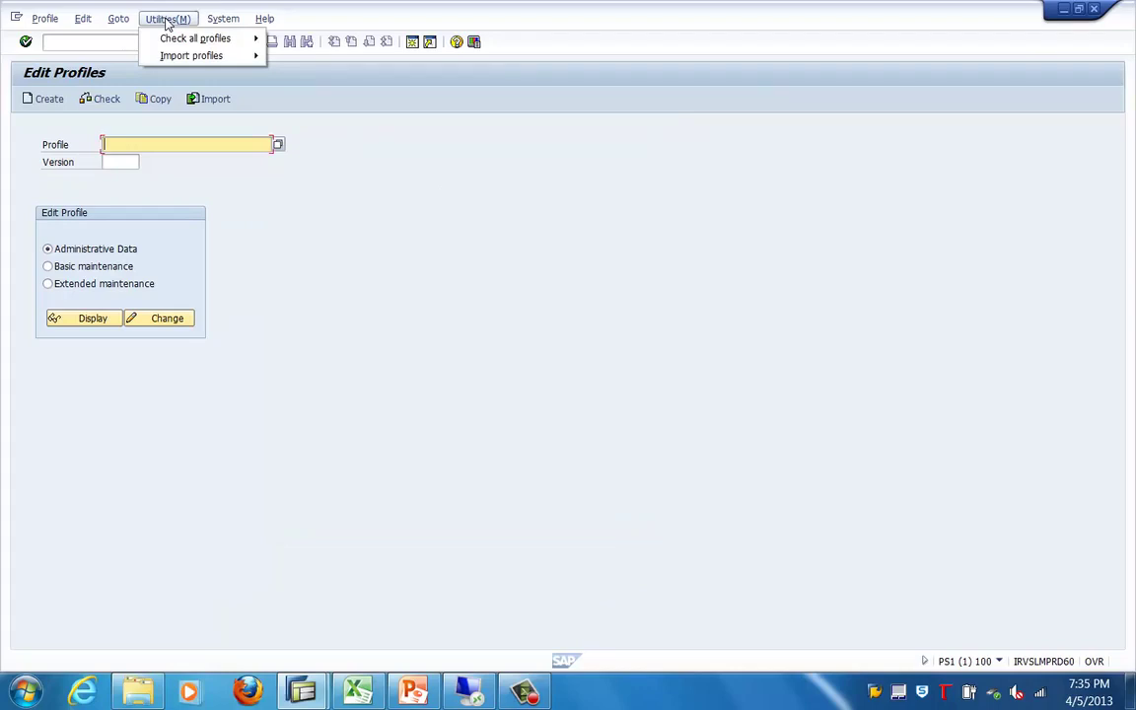
# - Look over Utilities' Check all profiles and Import profiles options, then reopen the Profile value list
pyautogui.moveTo(176, 44)
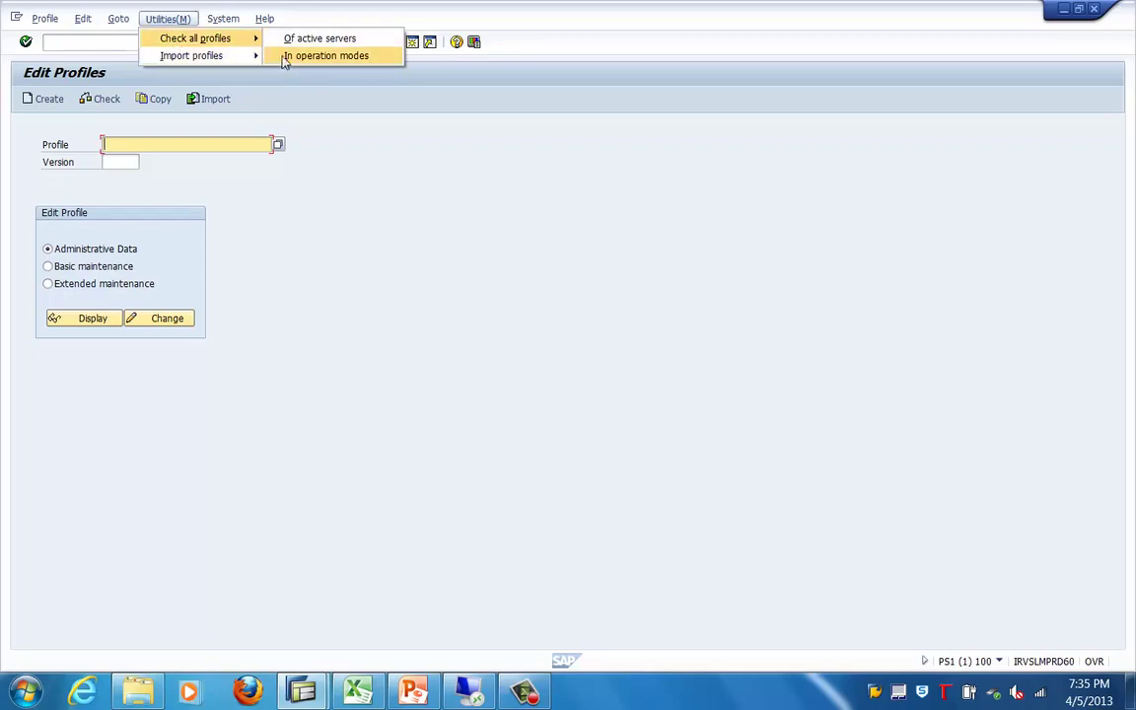
pyautogui.moveTo(228, 61)
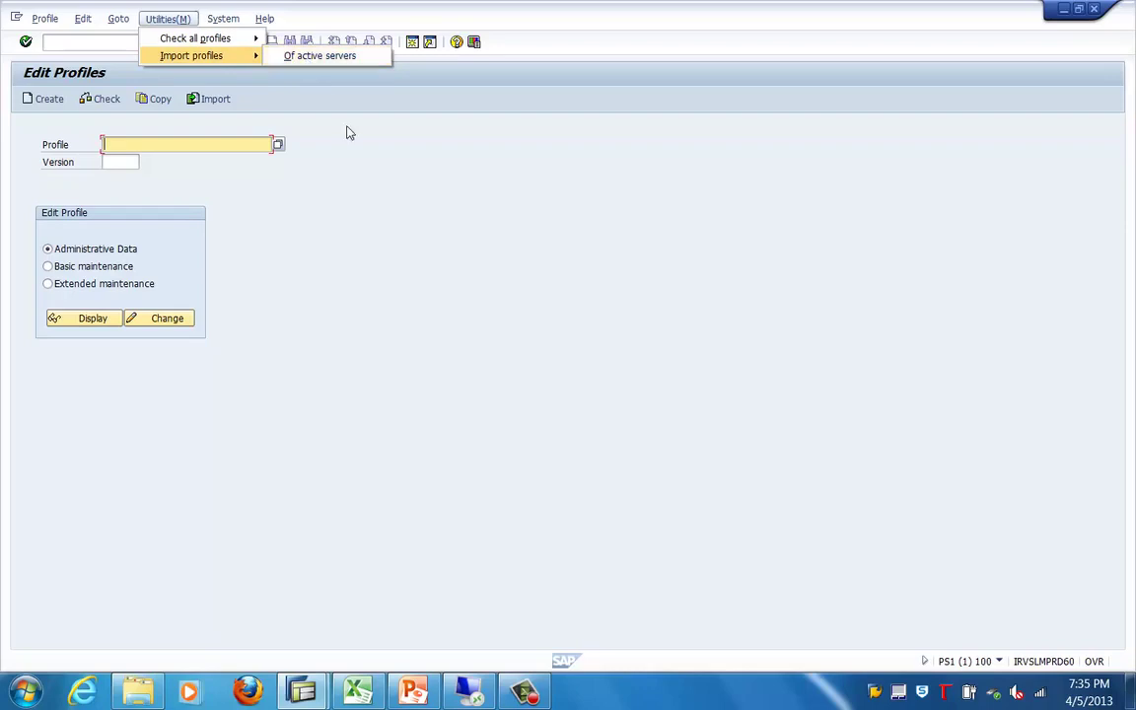
pyautogui.click(280, 147)
pyautogui.click(280, 147)
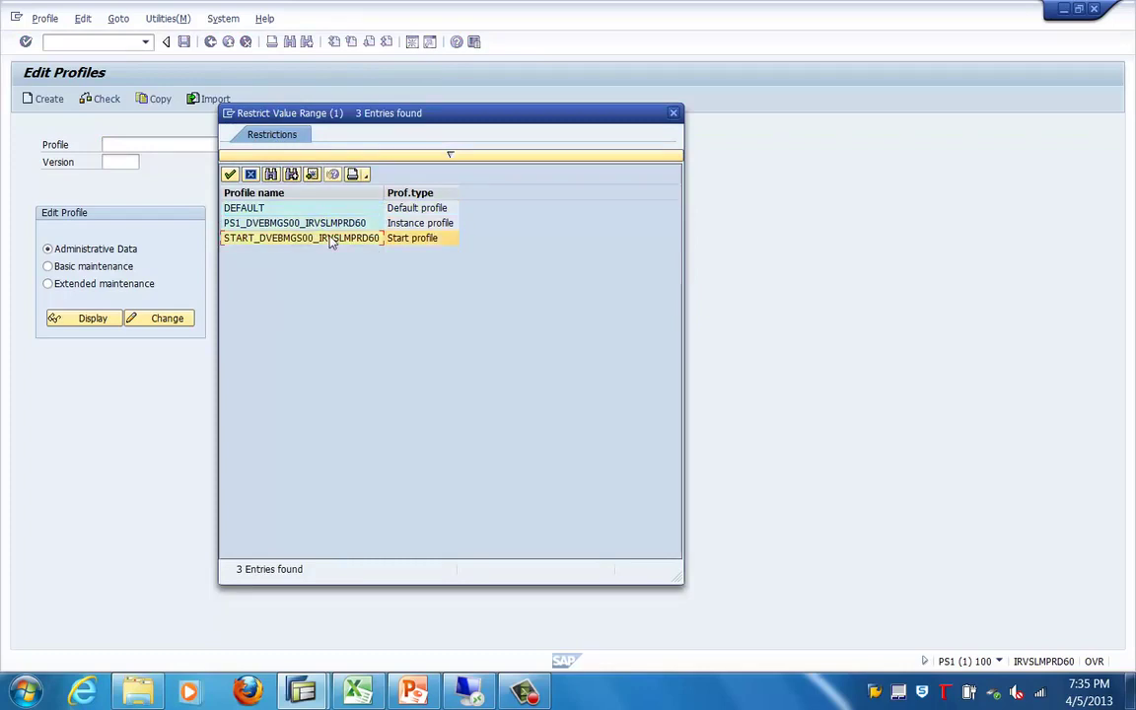
# - Point out the DEFAULT, instance and start profiles, pick PS1_DVEBMGS00_IRVSLMPRD60, and display its administrative data
pyautogui.click(279, 212)
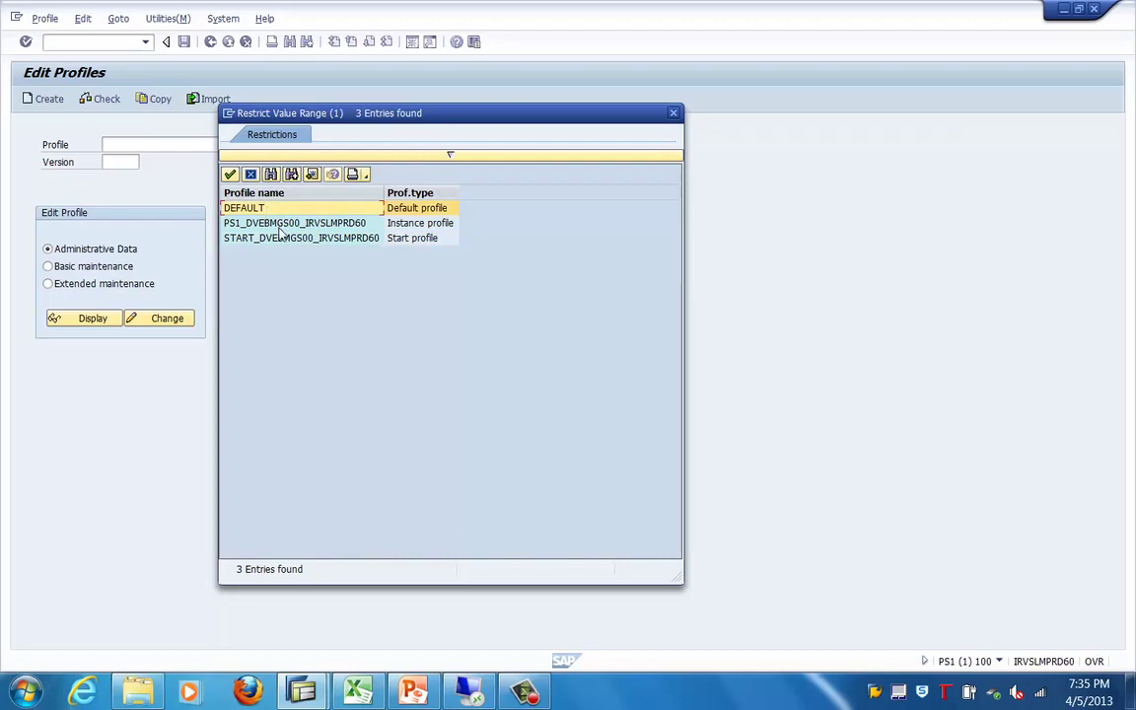
pyautogui.click(280, 227)
pyautogui.click(290, 243)
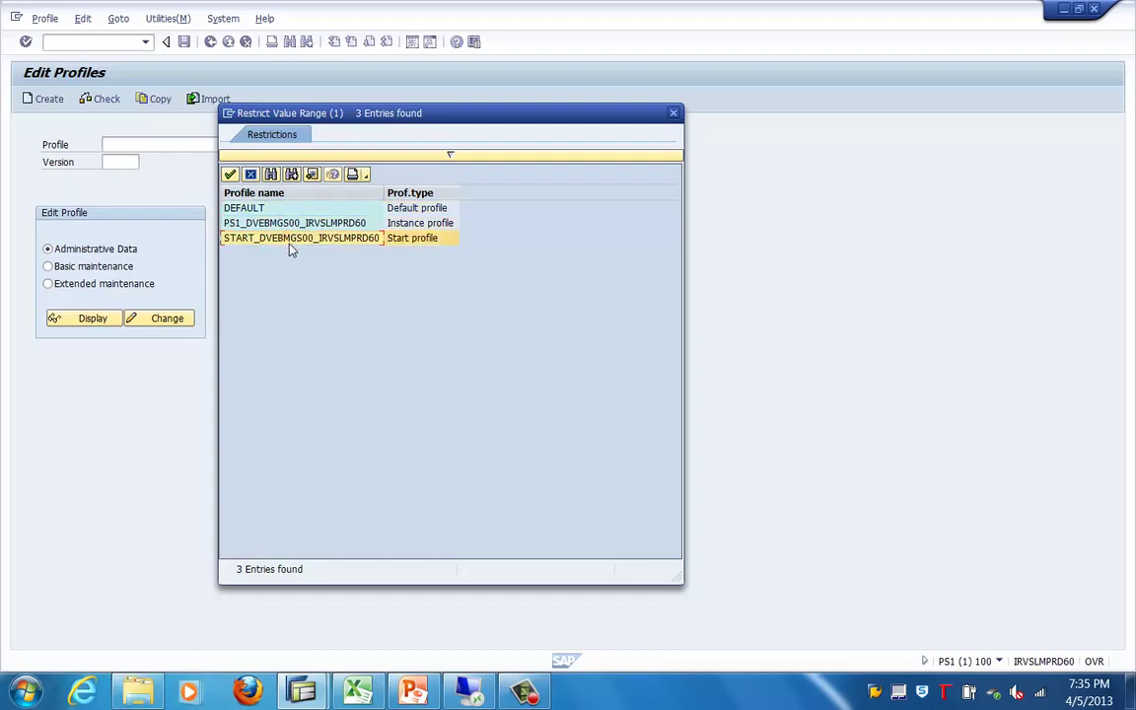
pyautogui.click(283, 226)
pyautogui.click(276, 208)
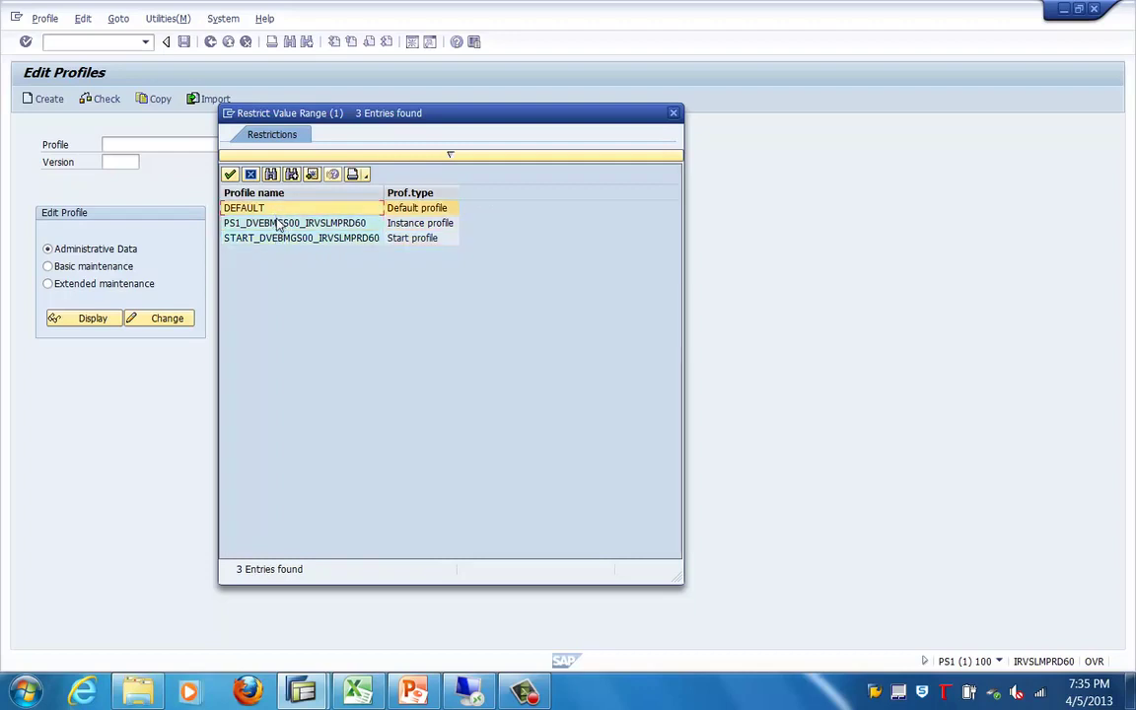
pyautogui.doubleClick(280, 226)
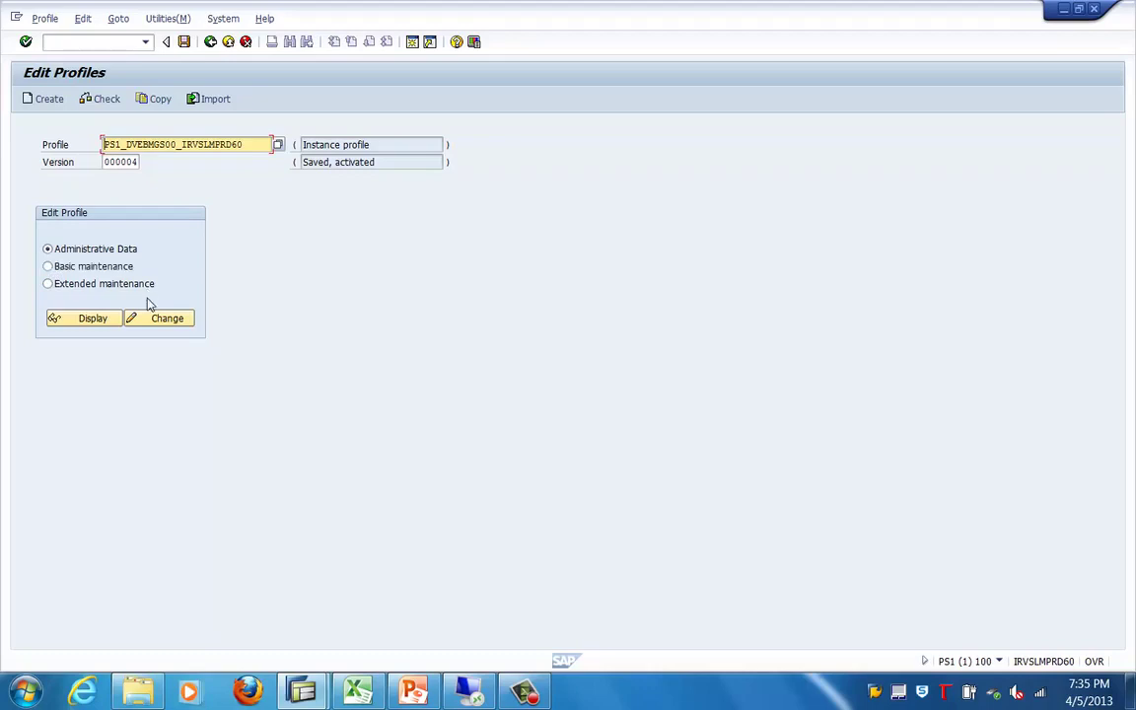
pyautogui.click(105, 319)
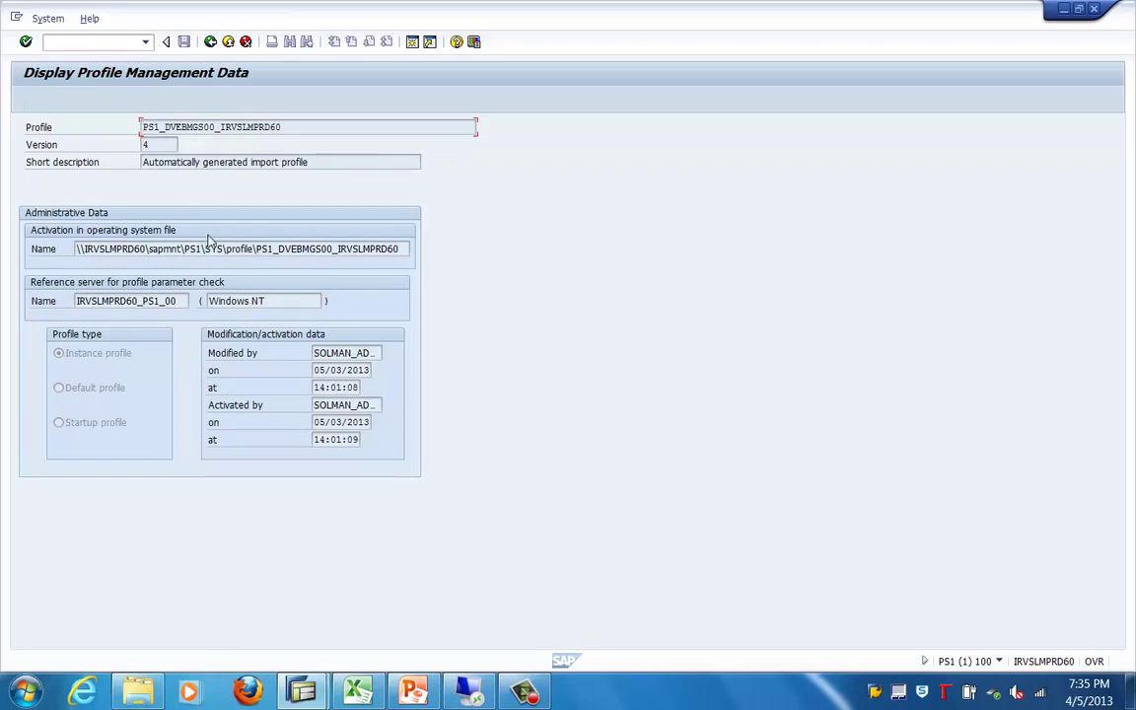
# - Highlight the profile name, short description, OS file path and reference server IRVSLMPRD60_PS1_00, then go back
pyautogui.moveTo(283, 127); pyautogui.dragTo(129, 140)
pyautogui.moveTo(316, 162); pyautogui.dragTo(129, 140)
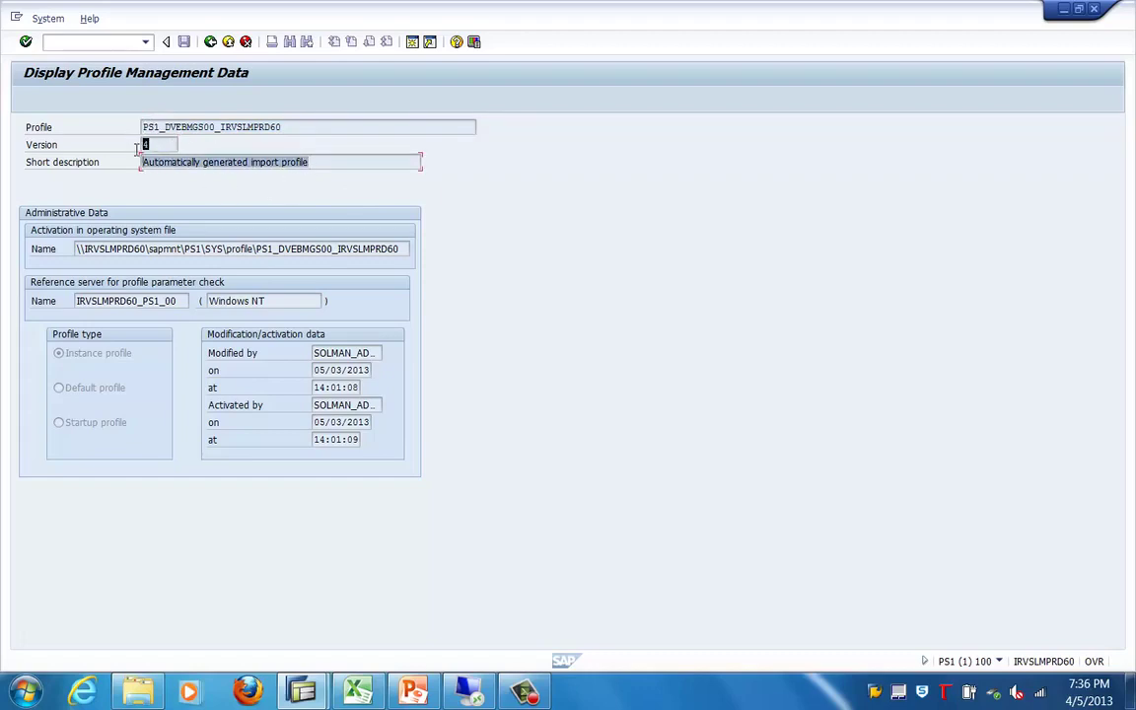
pyautogui.click(150, 164)
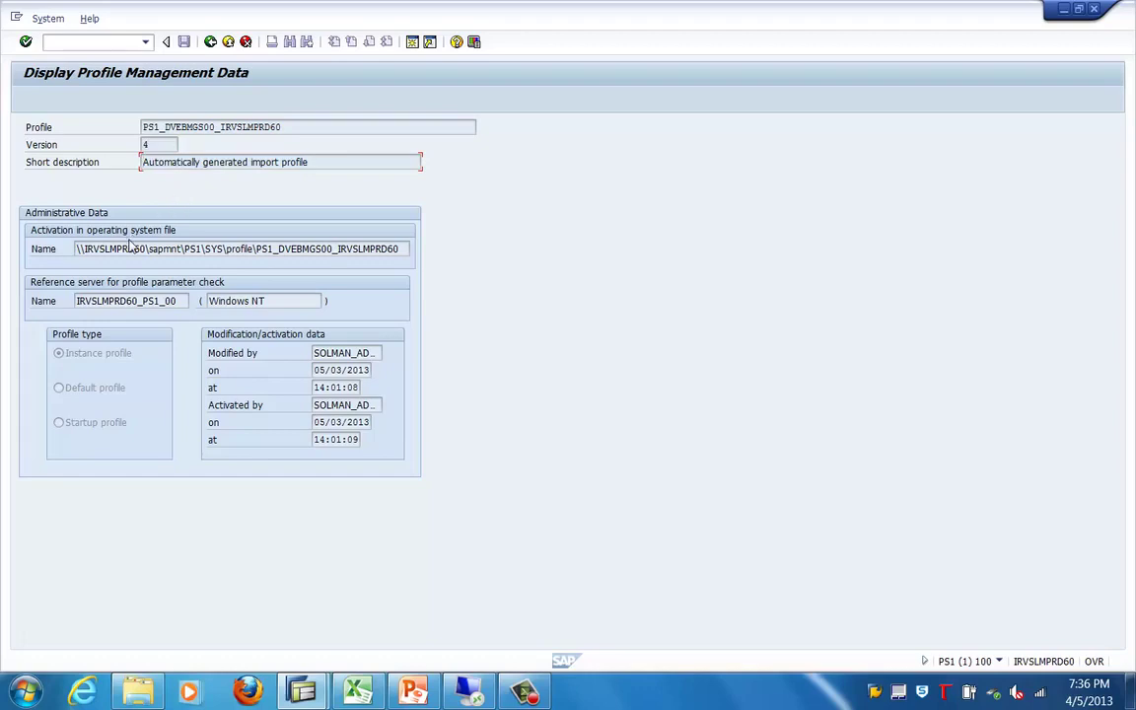
pyautogui.click(78, 248)
pyautogui.moveTo(97, 258); pyautogui.dragTo(399, 250)
pyautogui.click(399, 249)
pyautogui.moveTo(179, 300); pyautogui.dragTo(64, 283)
pyautogui.click(224, 303)
pyautogui.click(210, 42)
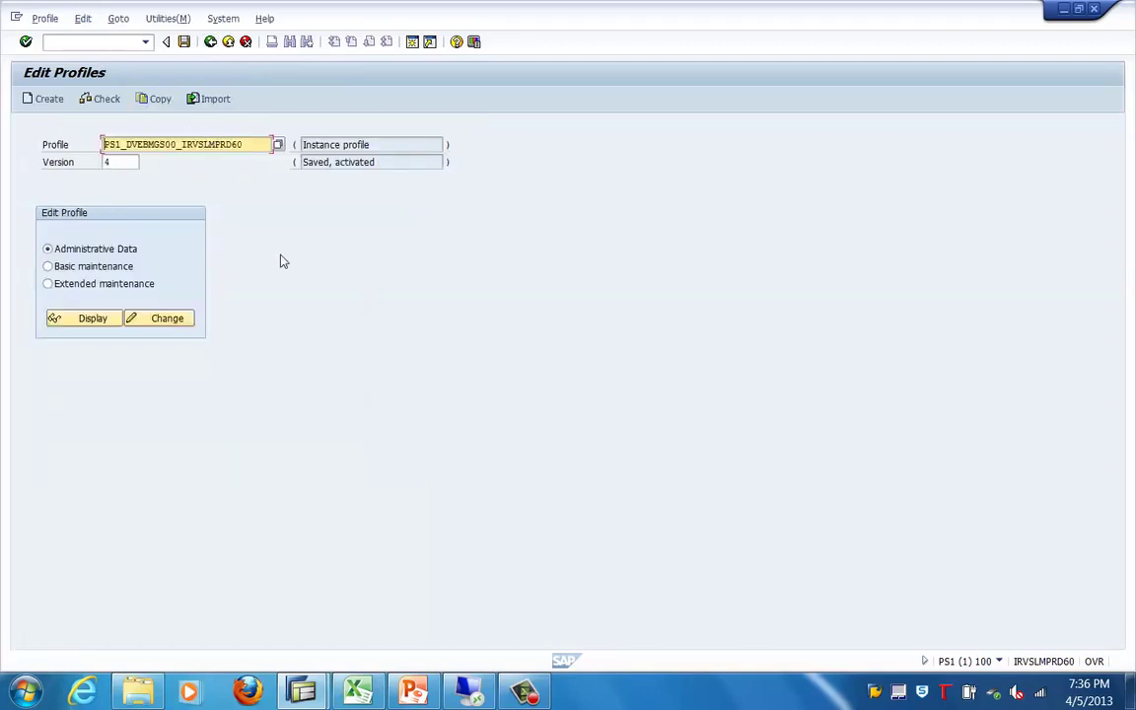
# - Display basic maintenance, noting system PS1, instance DVEBMGS00 and ABAP Programs buffer, then show directories
pyautogui.click(47, 266)
pyautogui.click(98, 321)
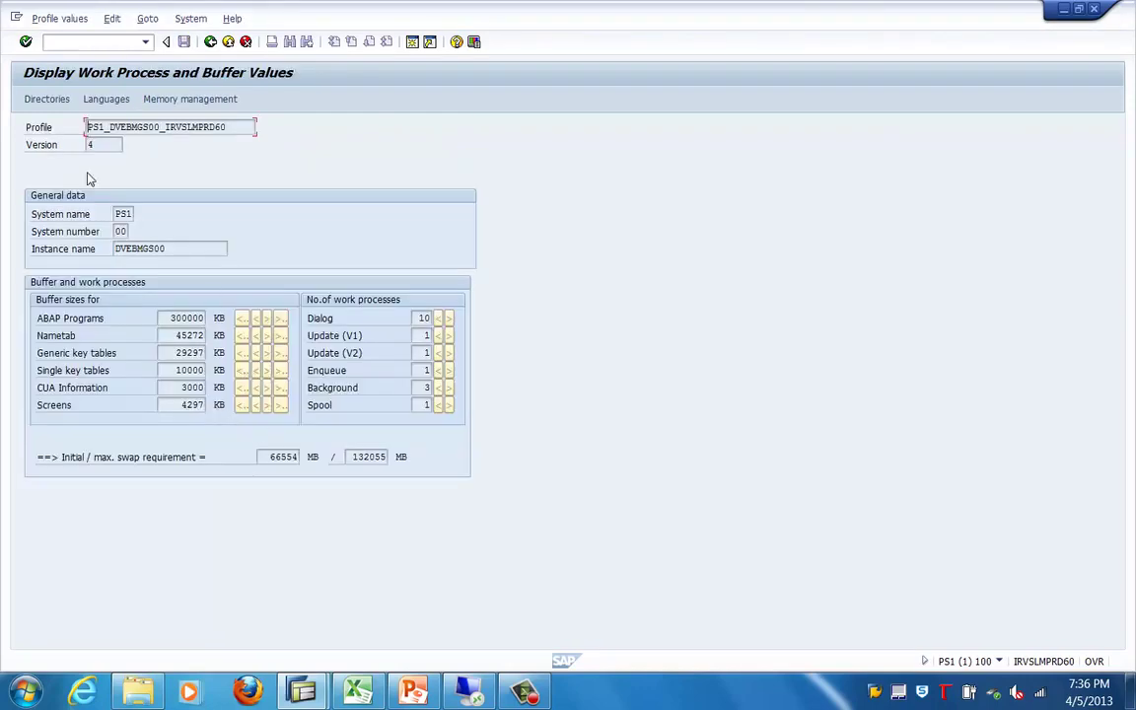
pyautogui.click(123, 214)
pyautogui.click(125, 231)
pyautogui.click(186, 252)
pyautogui.click(186, 321)
pyautogui.click(41, 103)
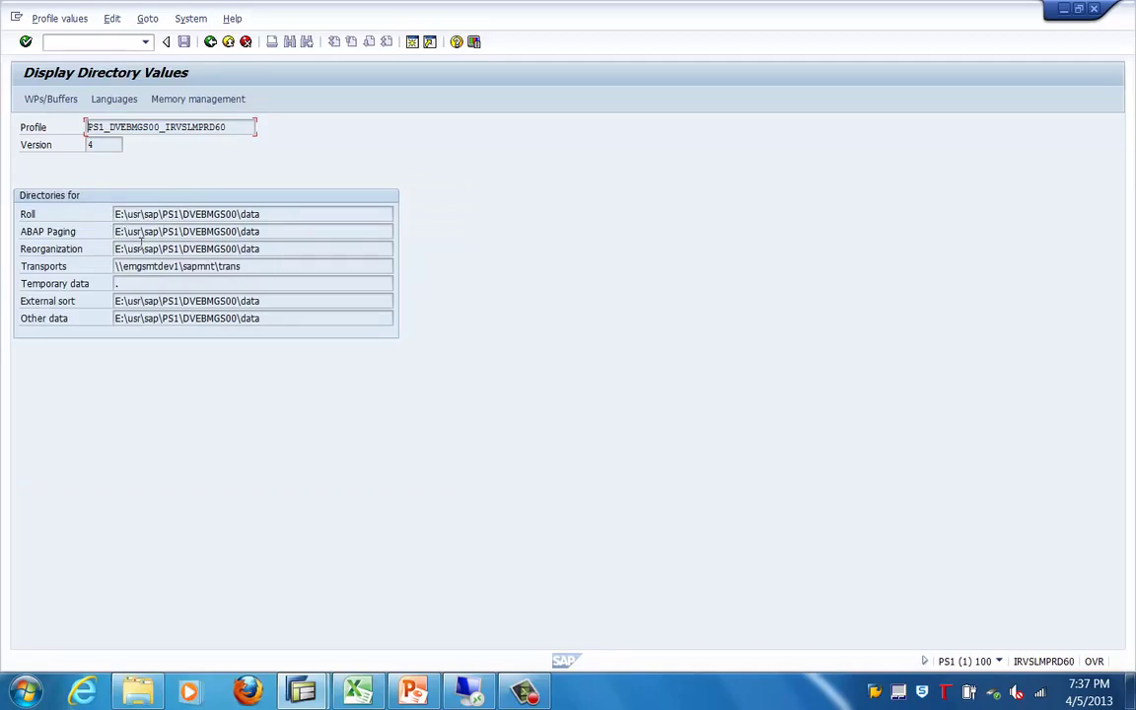
# - Note the Other data directory, review memory management and WPs/Buffers values, then return to Edit Profiles
pyautogui.click(183, 319)
pyautogui.click(181, 102)
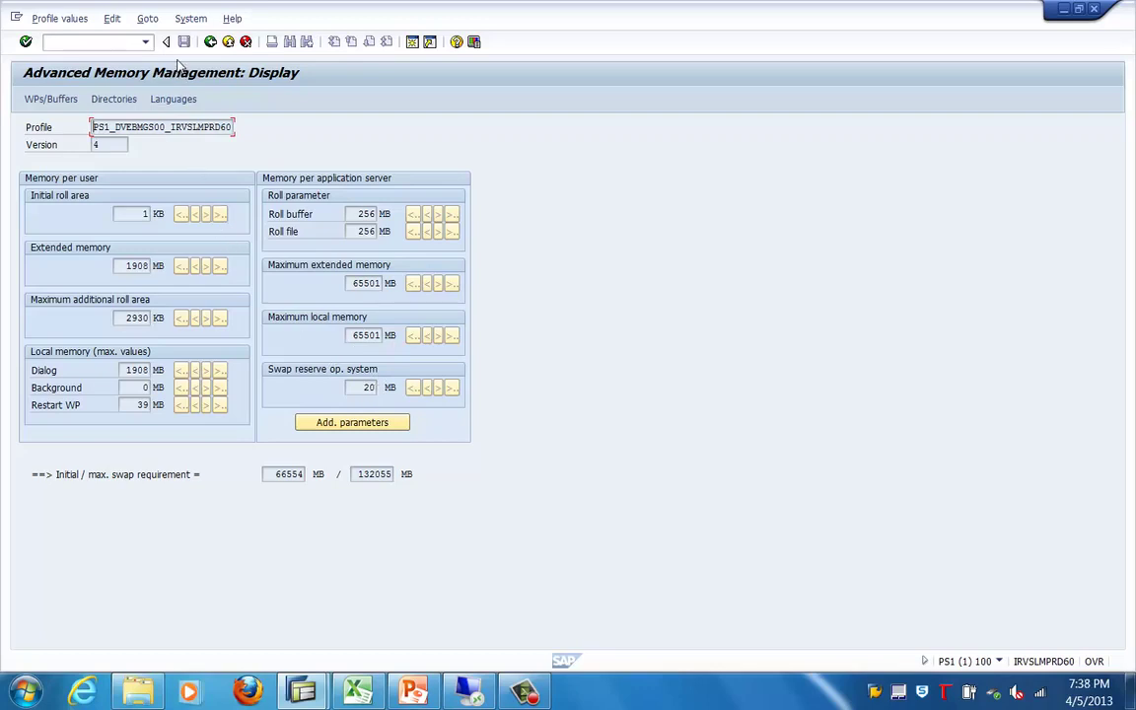
pyautogui.click(48, 101)
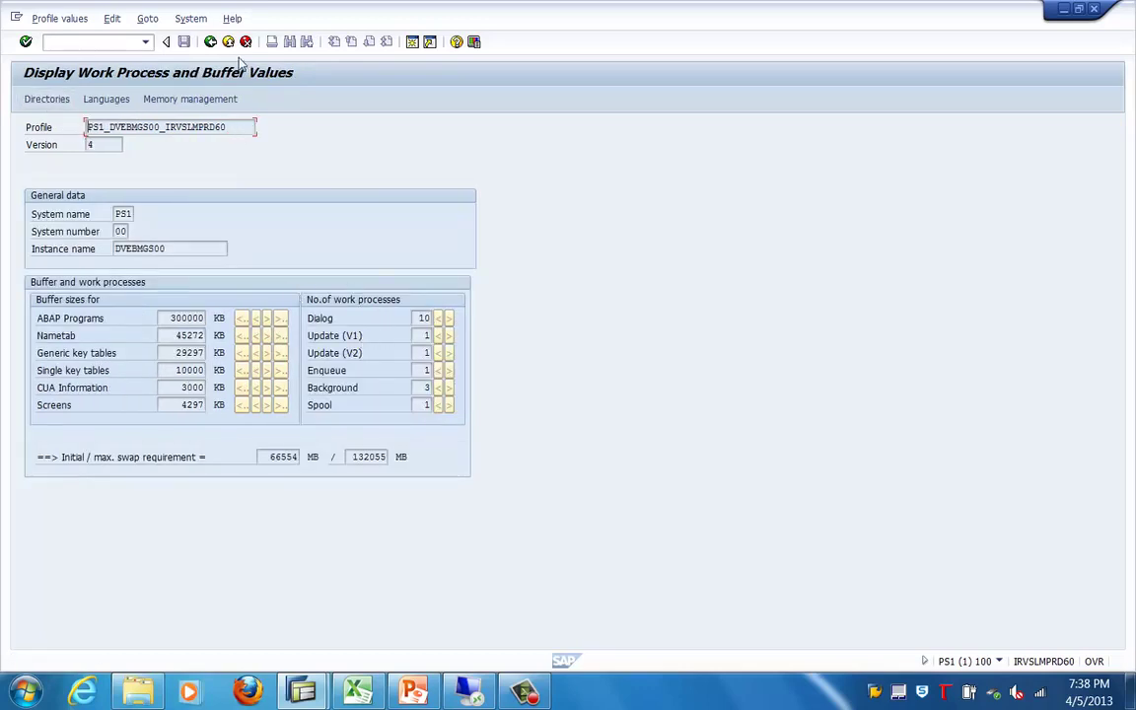
pyautogui.click(210, 43)
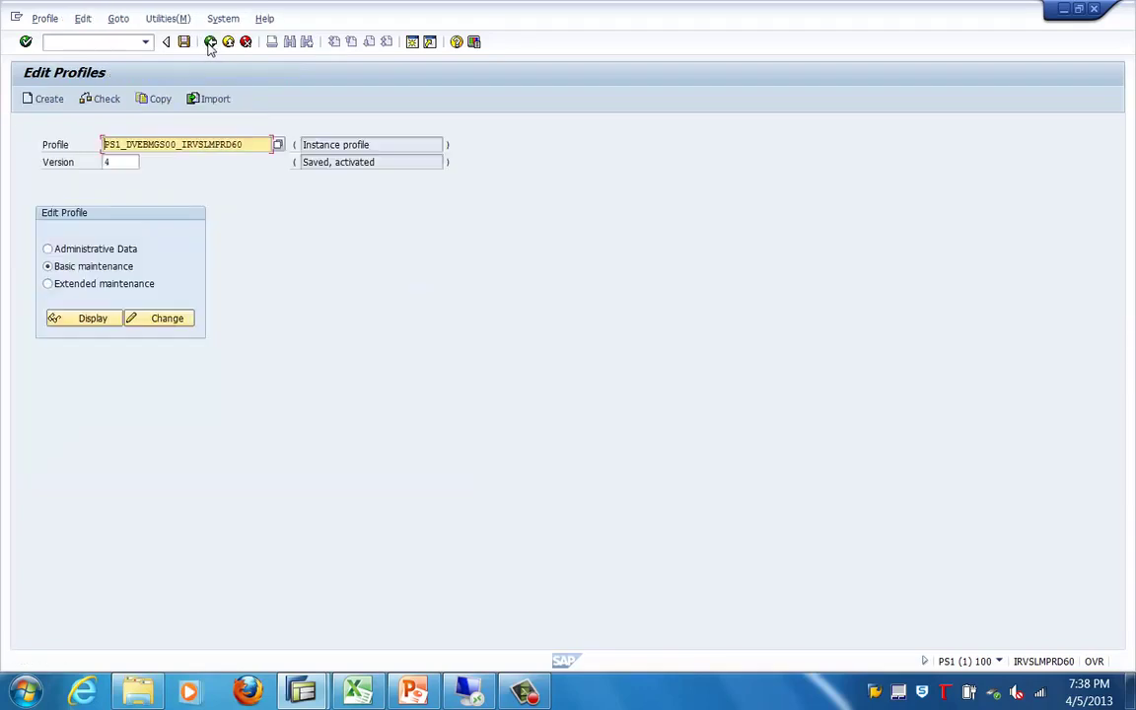
# - Display extended maintenance, scroll the parameter list, switch to change mode and start a new parameter
pyautogui.click(110, 284)
pyautogui.click(98, 322)
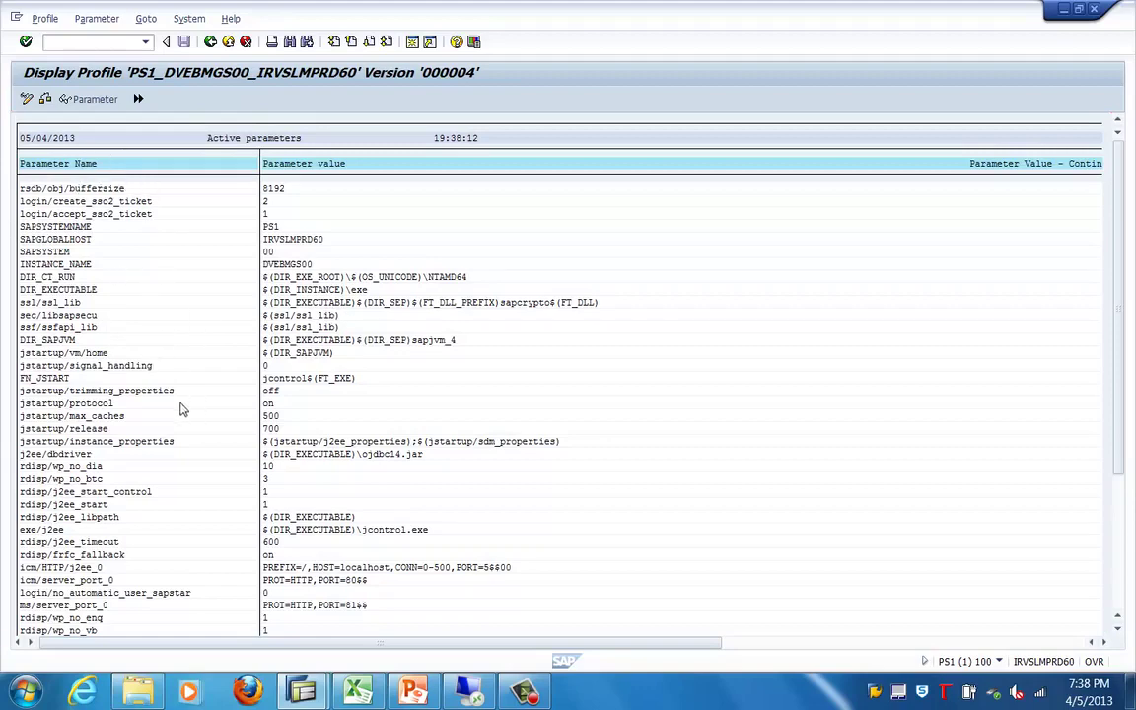
pyautogui.scroll(-4, 181, 409)
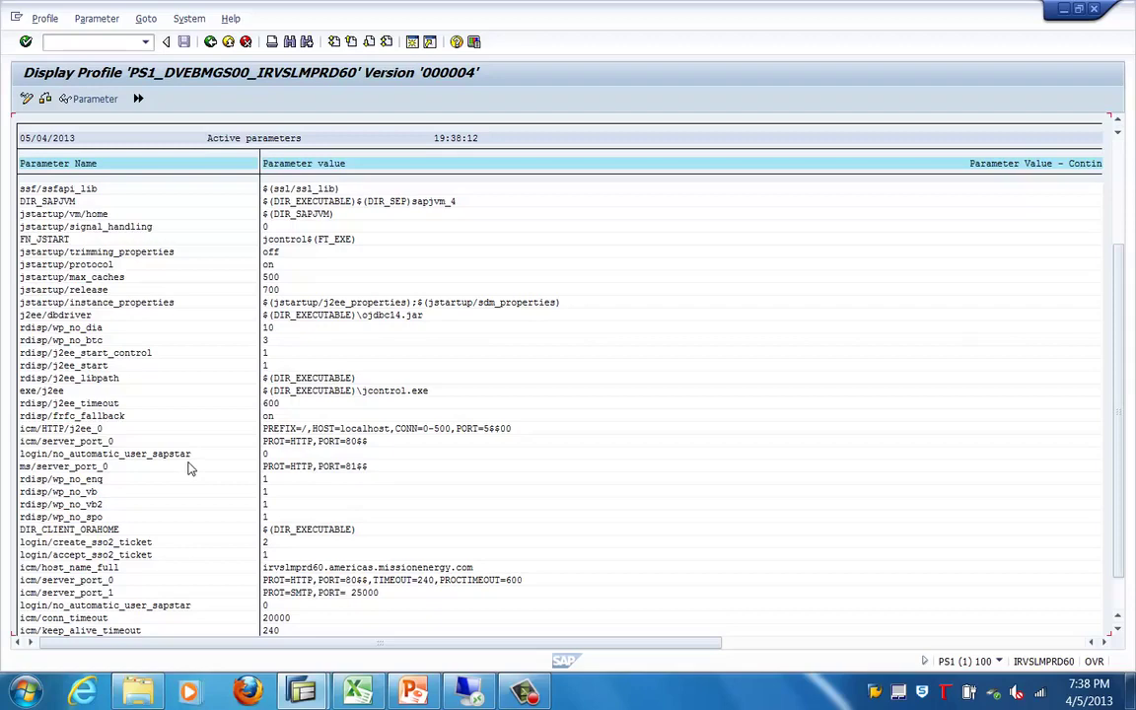
pyautogui.scroll(3, 190, 468)
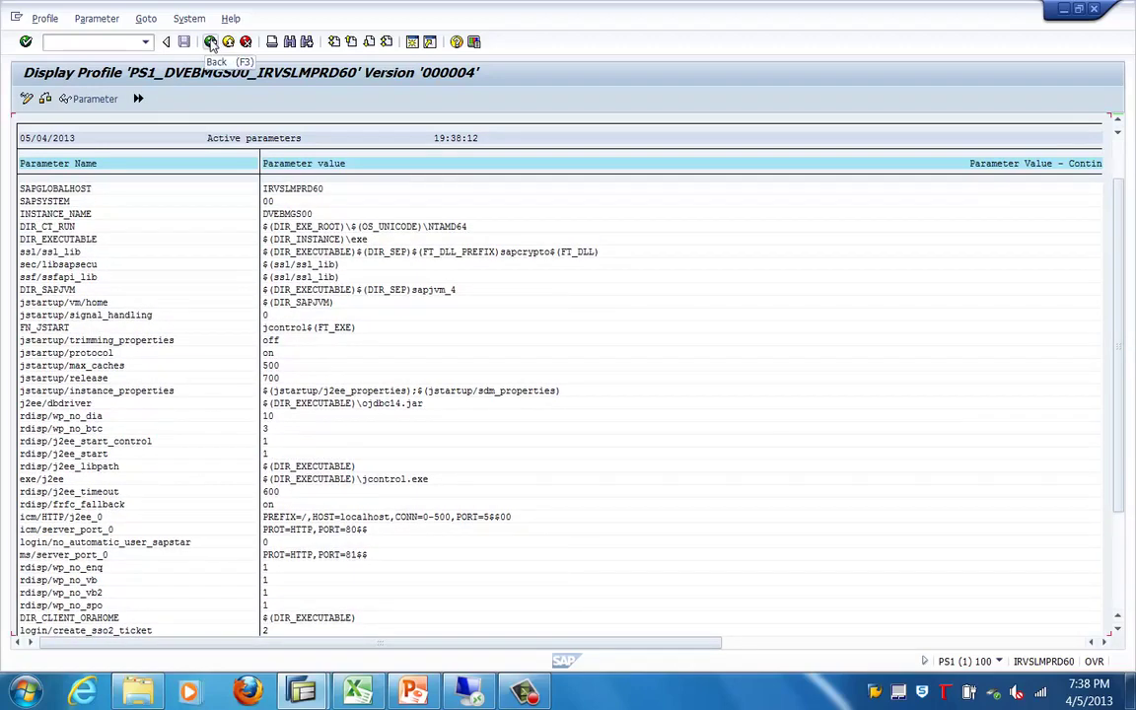
pyautogui.click(27, 99)
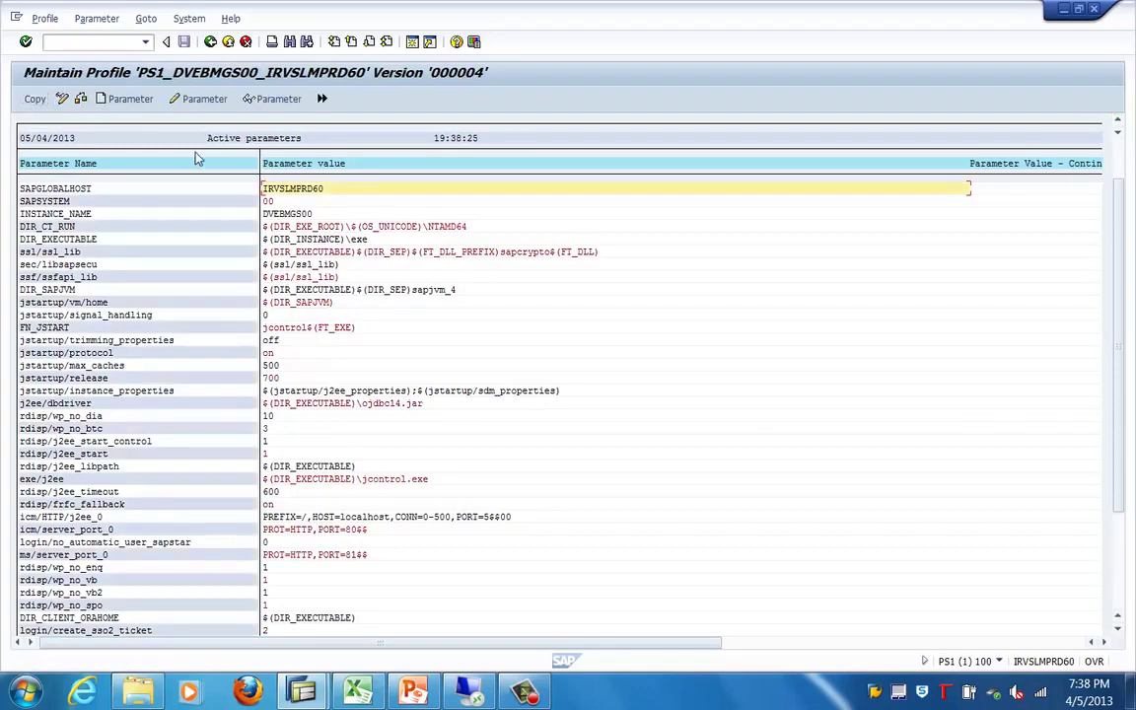
pyautogui.click(124, 99)
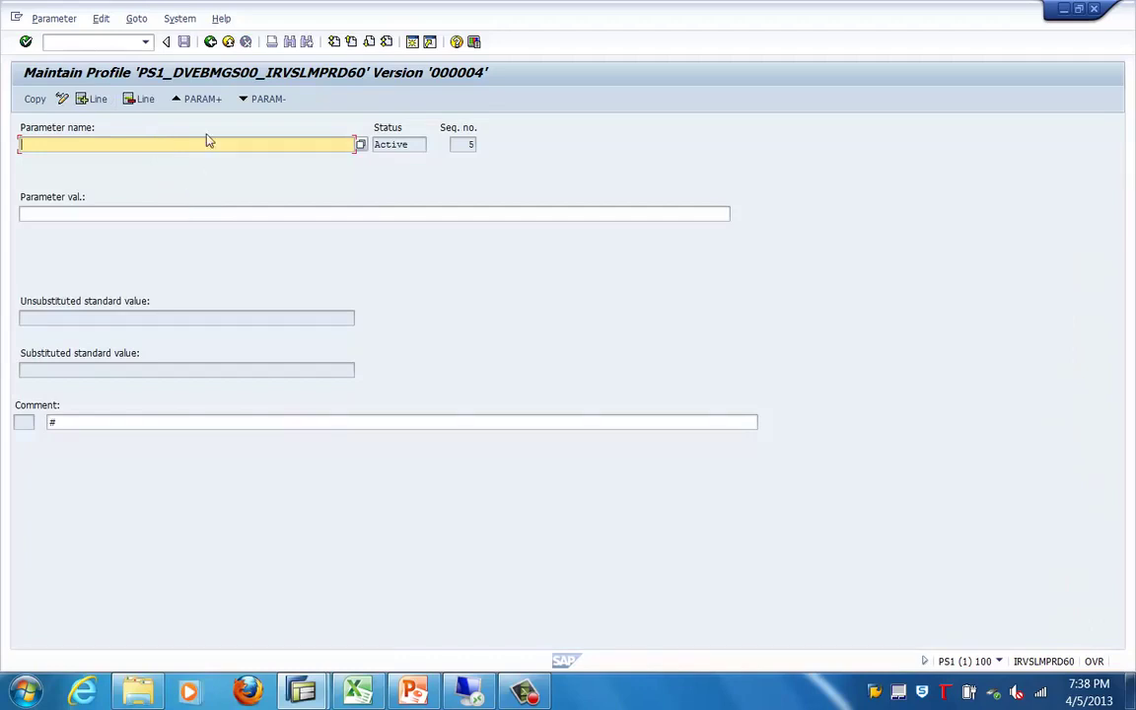
# - Discard the new-parameter form, back out to Edit Profiles, and open Utilities > Check all profiles
pyautogui.click(188, 215)
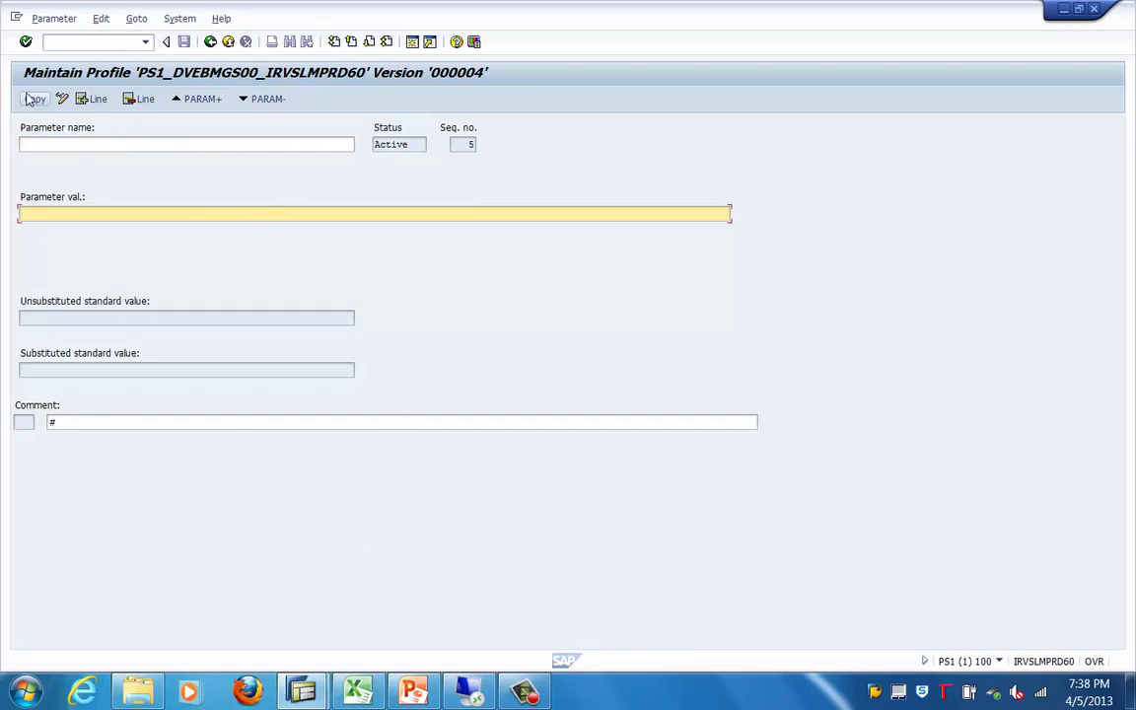
pyautogui.click(228, 43)
pyautogui.click(228, 44)
pyautogui.click(176, 19)
pyautogui.moveTo(222, 37)
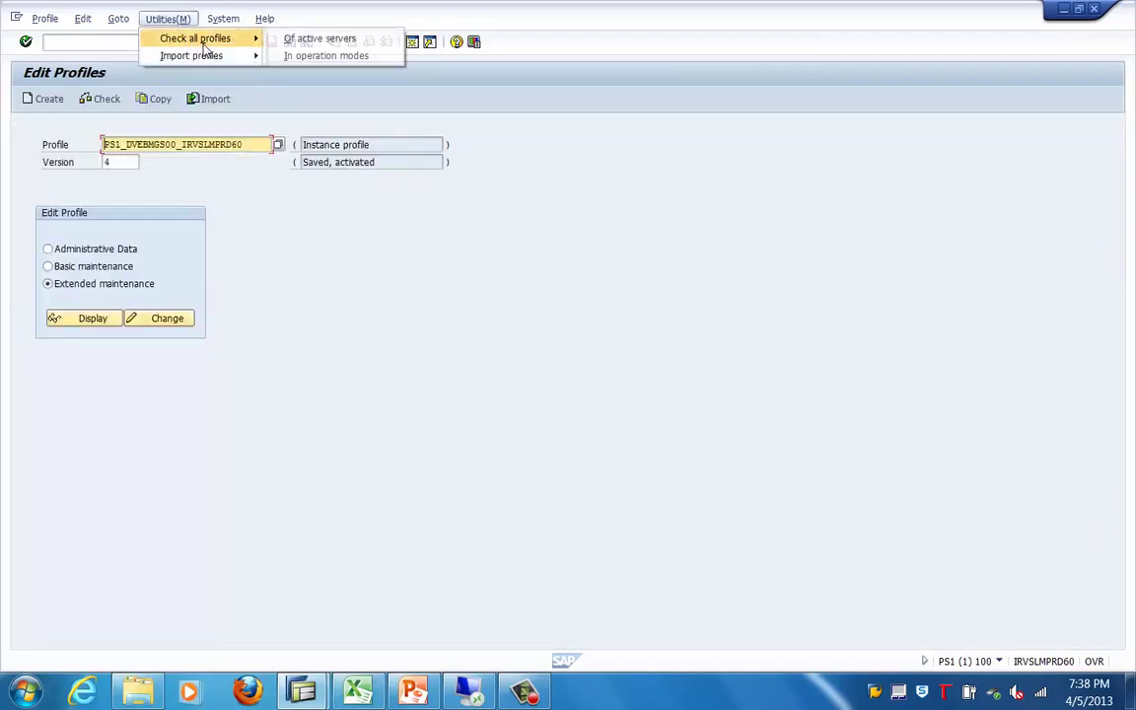
# - Run the profile check for active servers and review the log's no-errors results for default, instance and start profiles
pyautogui.click(312, 40)
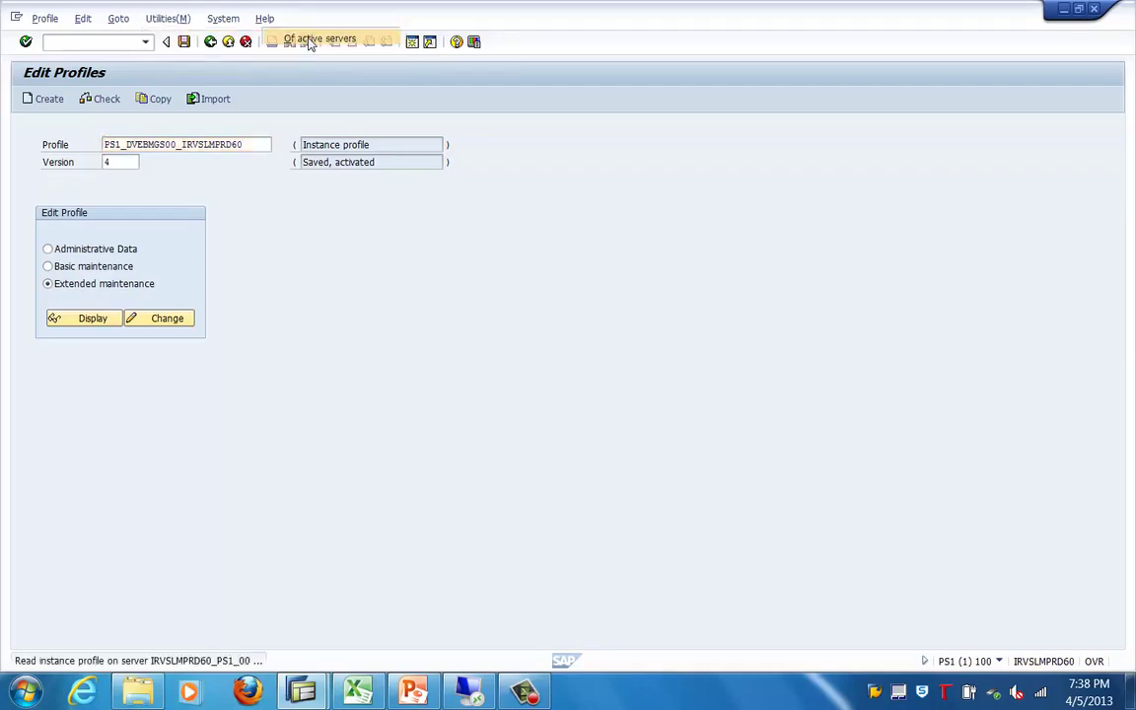
pyautogui.scroll(-4, 367, 307)
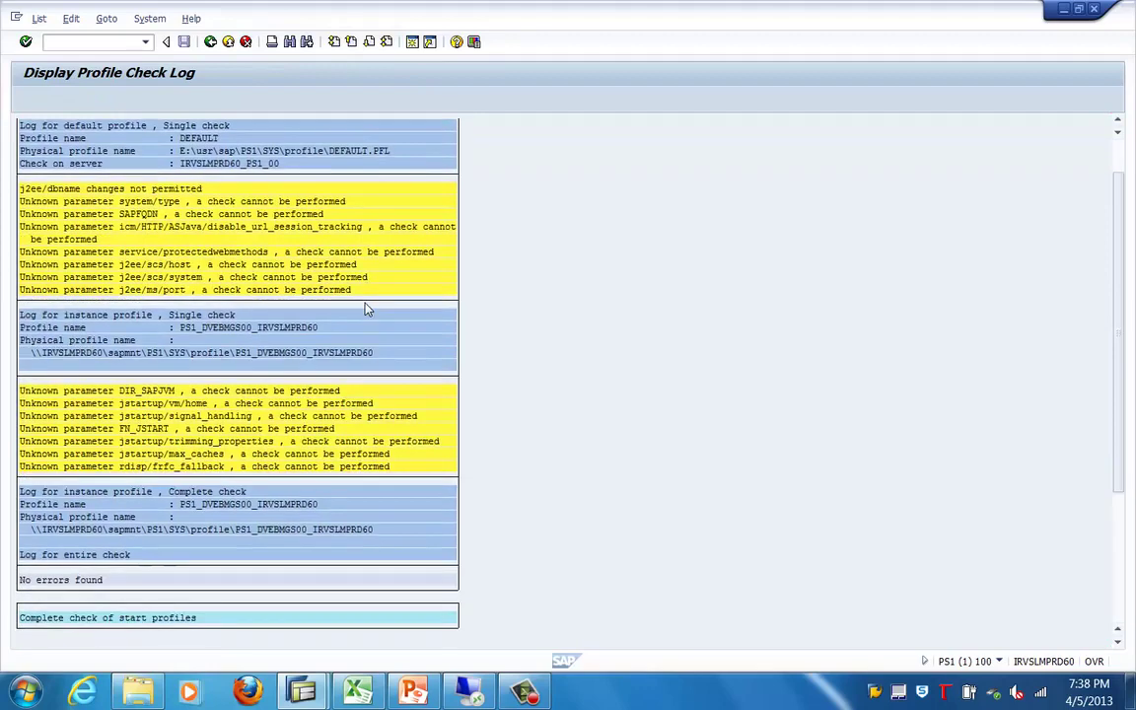
pyautogui.scroll(-4, 367, 309)
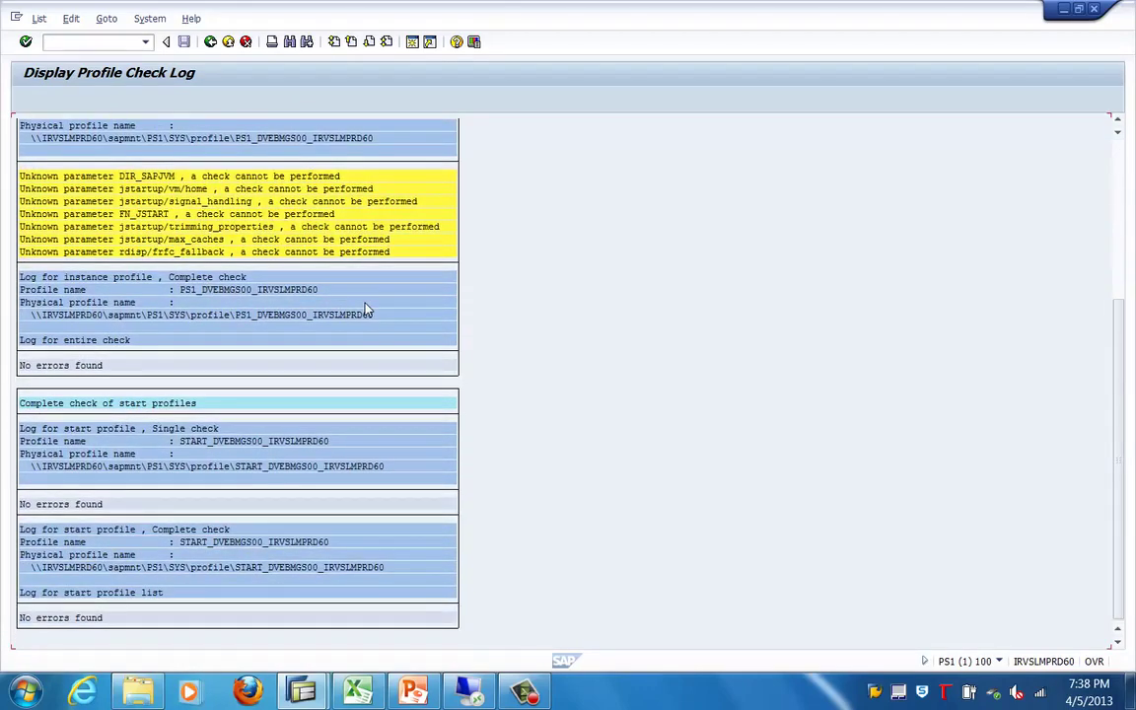
pyautogui.scroll(1, 365, 310)
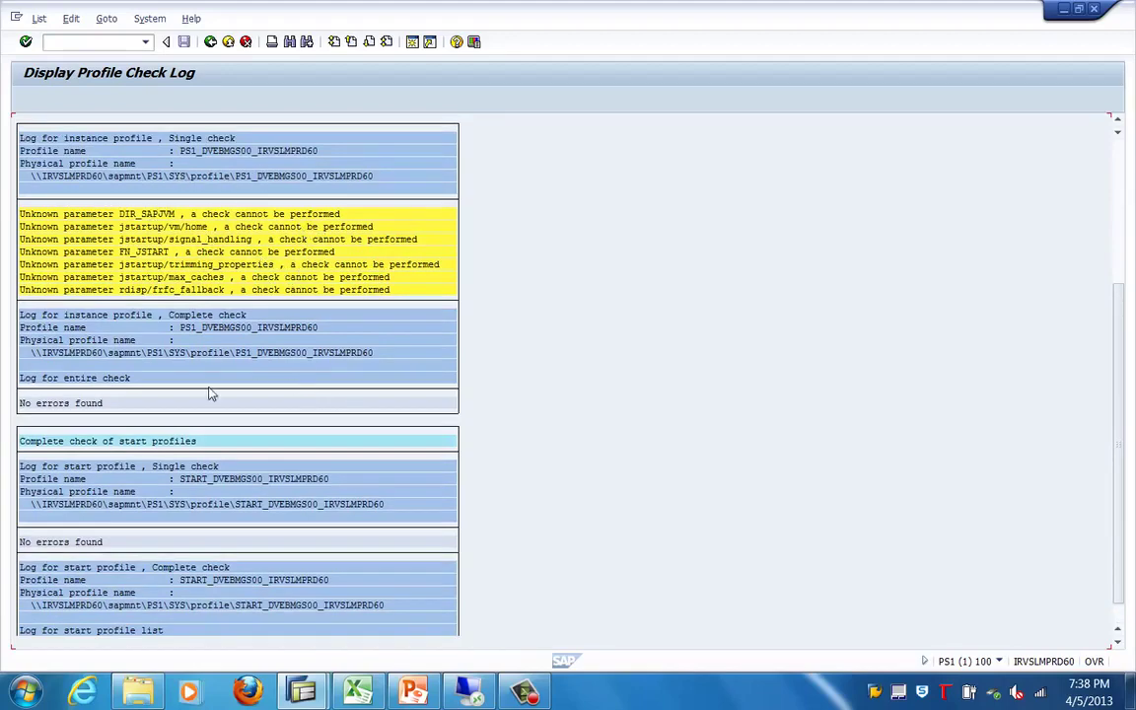
pyautogui.scroll(-1, 399, 590)
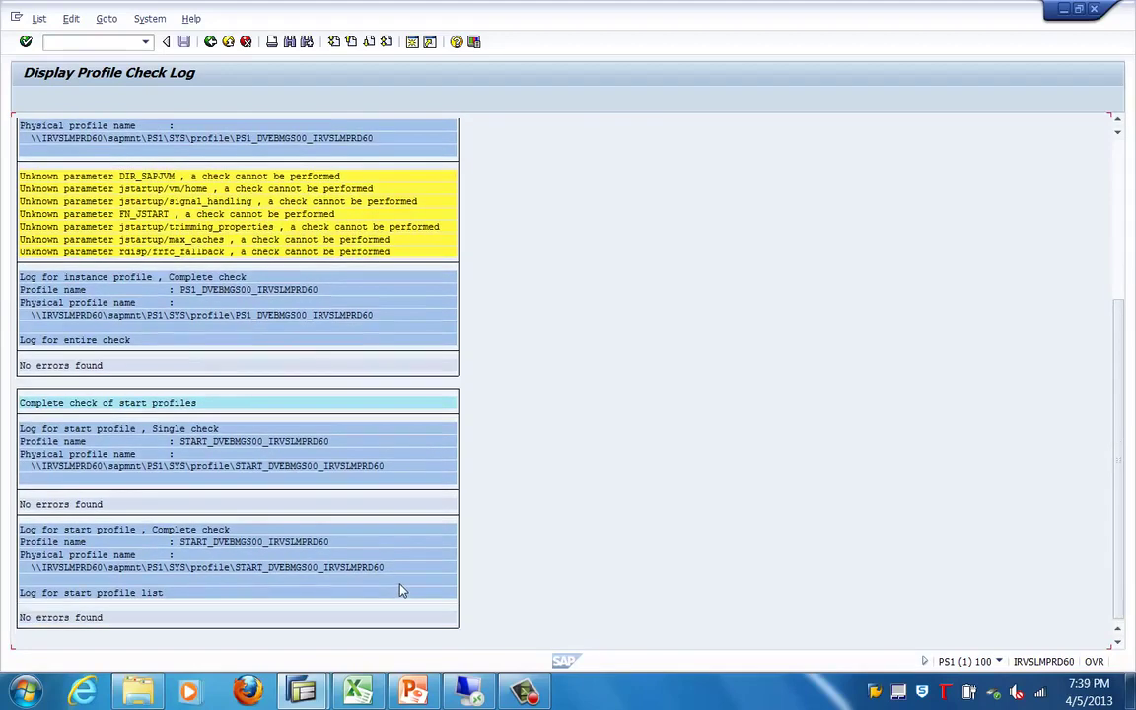